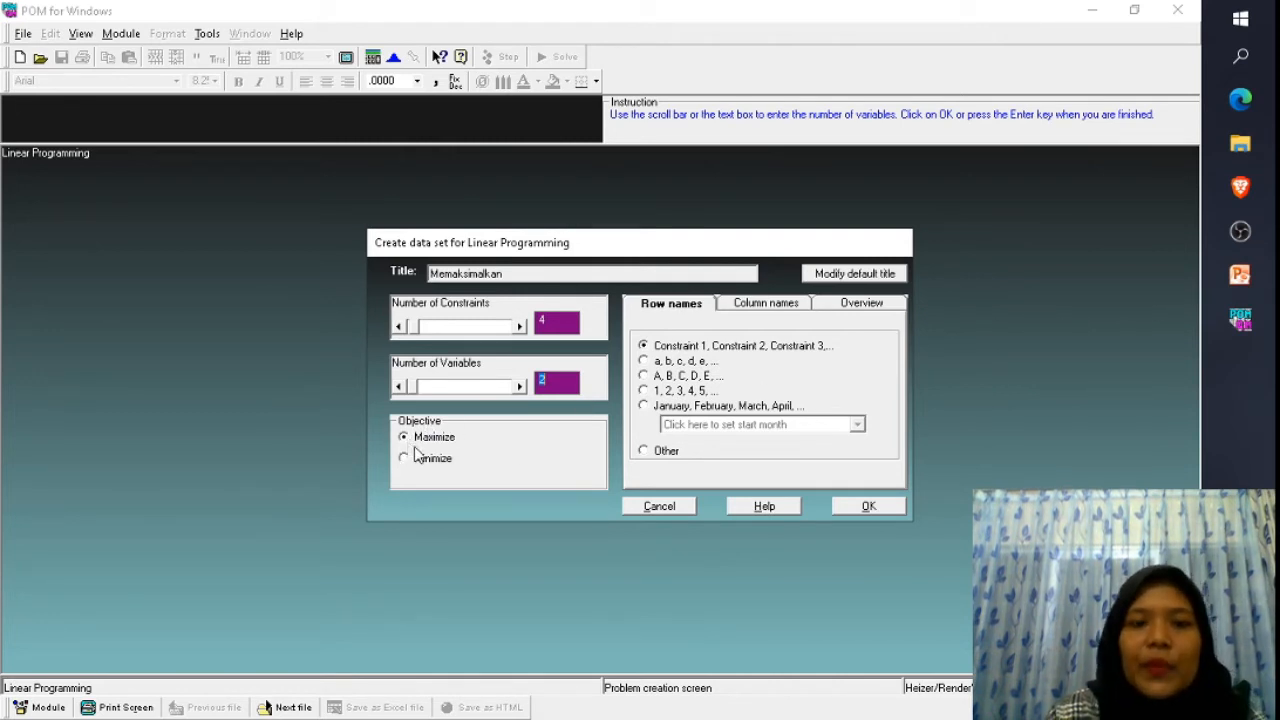
Check the example problem in PowerPoint, choose Maximize as the objective, and create the linear programming data set in POM for Windows.
{"action": "left_click", "coordinate": [415, 462]}
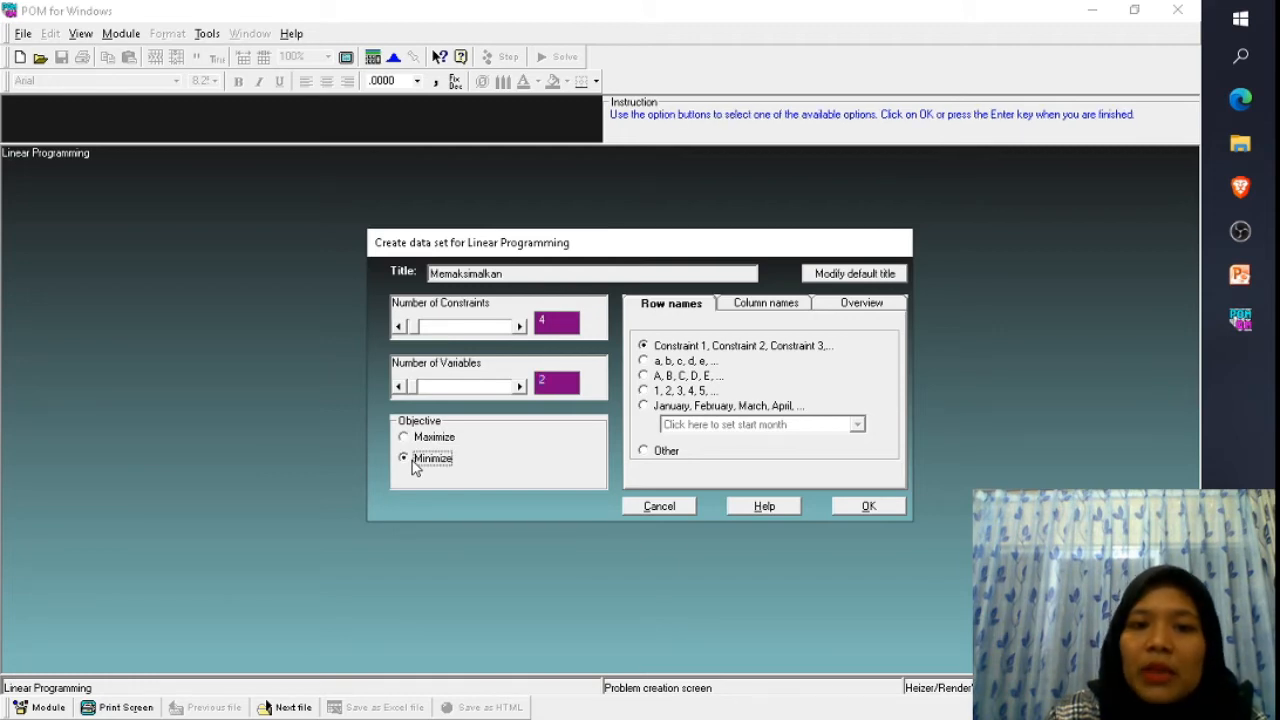
{"action": "left_click", "coordinate": [1238, 290]}
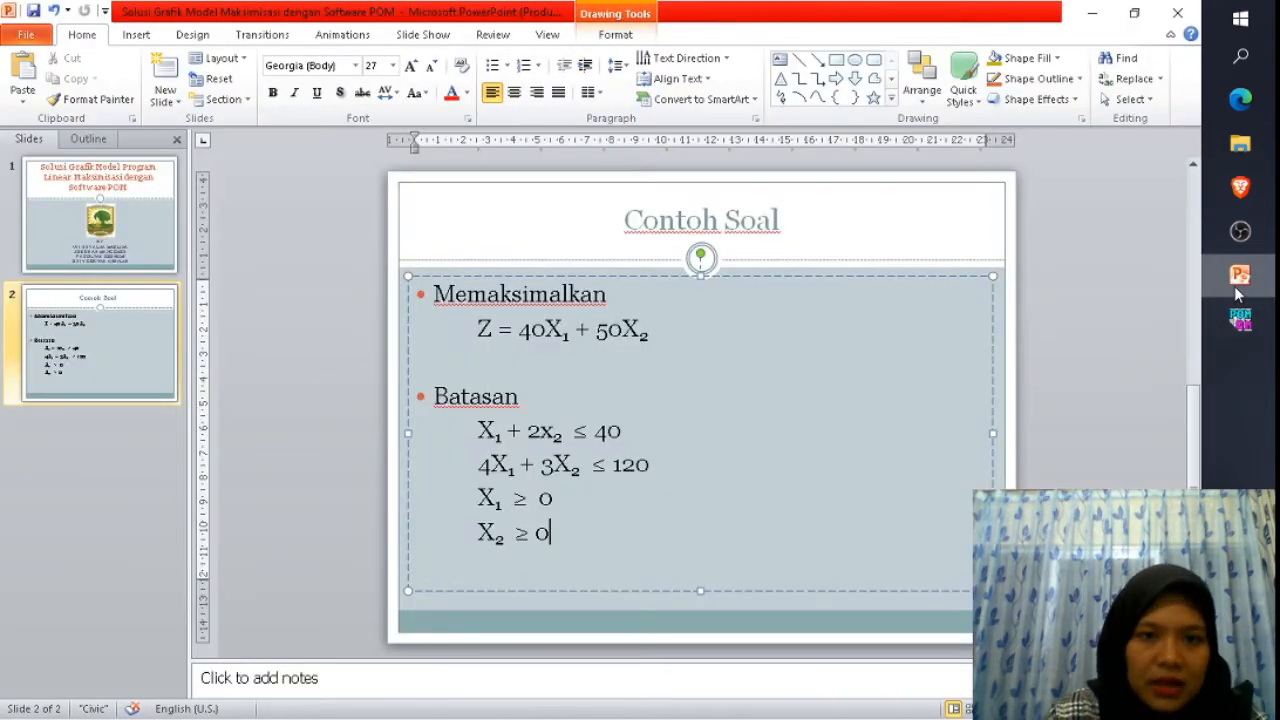
{"action": "left_click", "coordinate": [1238, 290]}
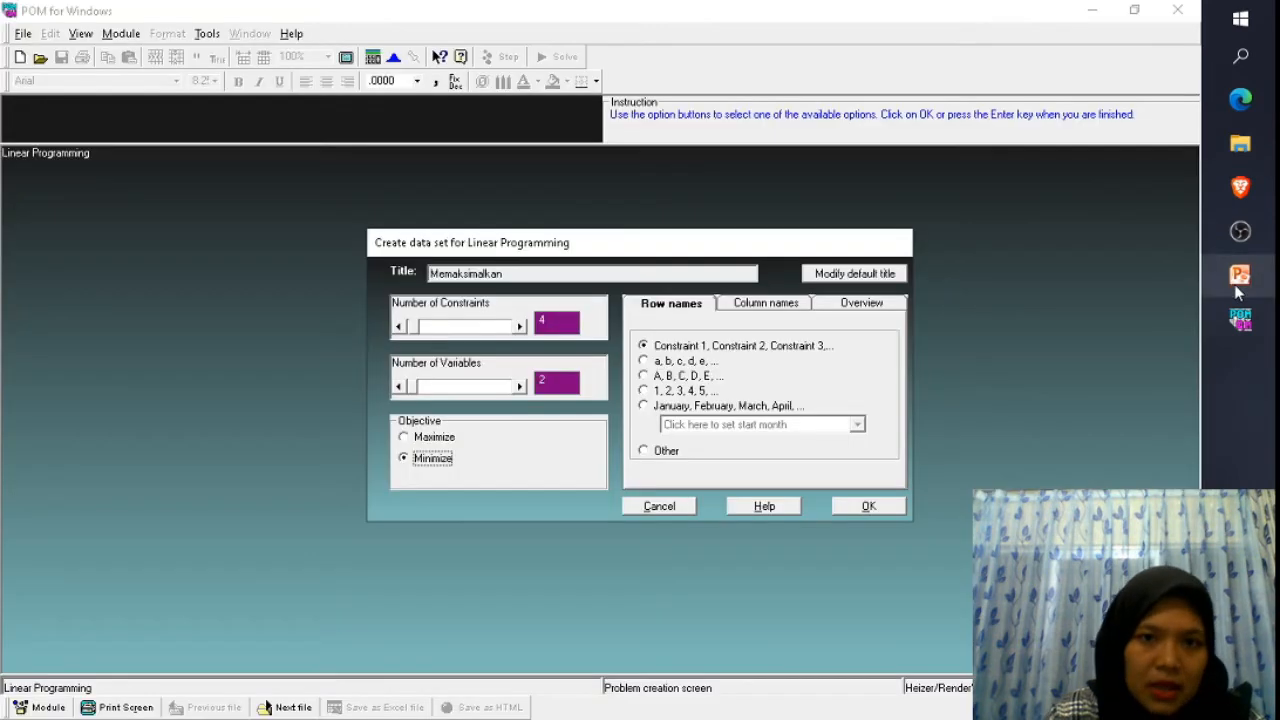
{"action": "left_click", "coordinate": [405, 440]}
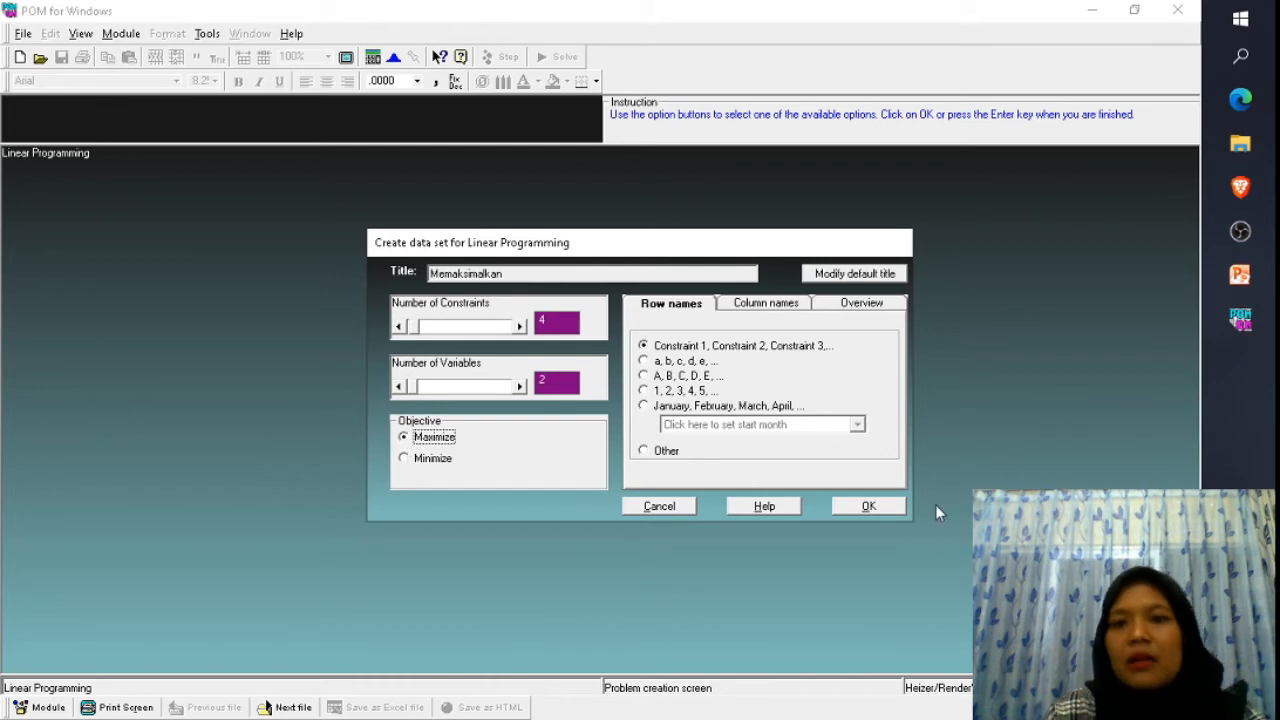
{"action": "left_click", "coordinate": [868, 507]}
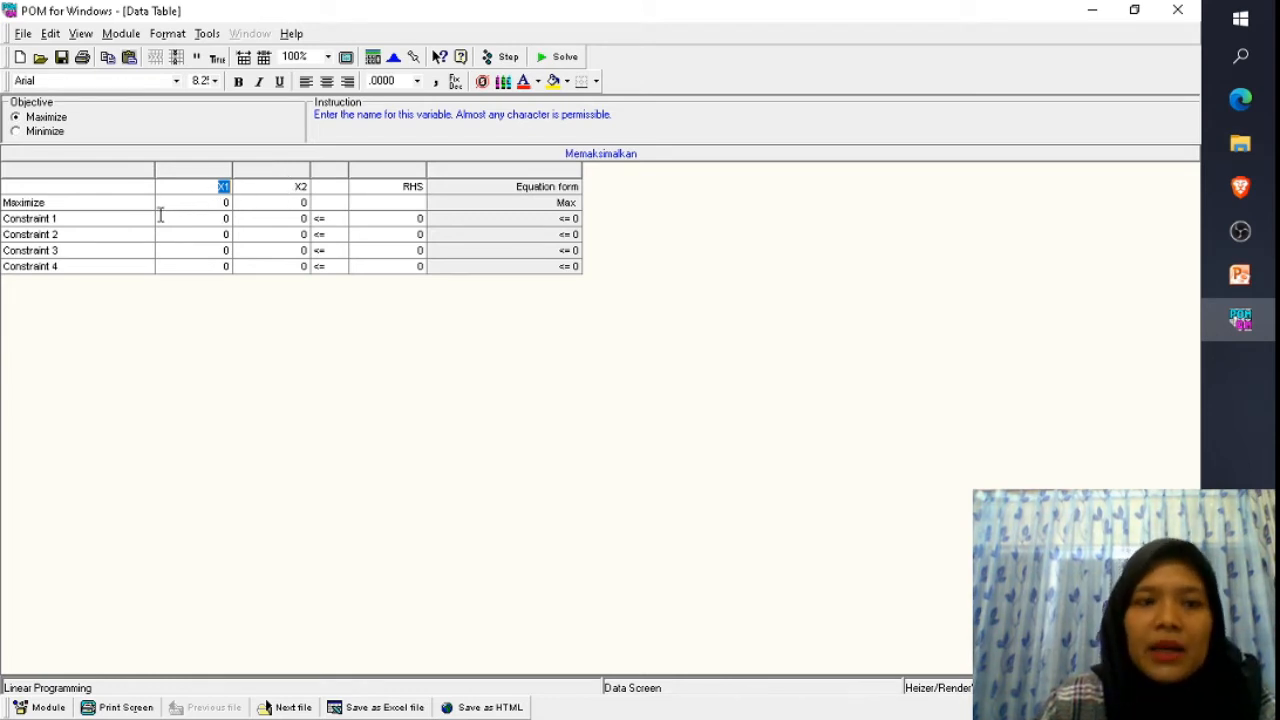
Consult the objective function on the PowerPoint slide and enter its coefficients in POM's Maximize row: 40 for X1 and 50 for X2.
{"action": "left_click", "coordinate": [74, 202]}
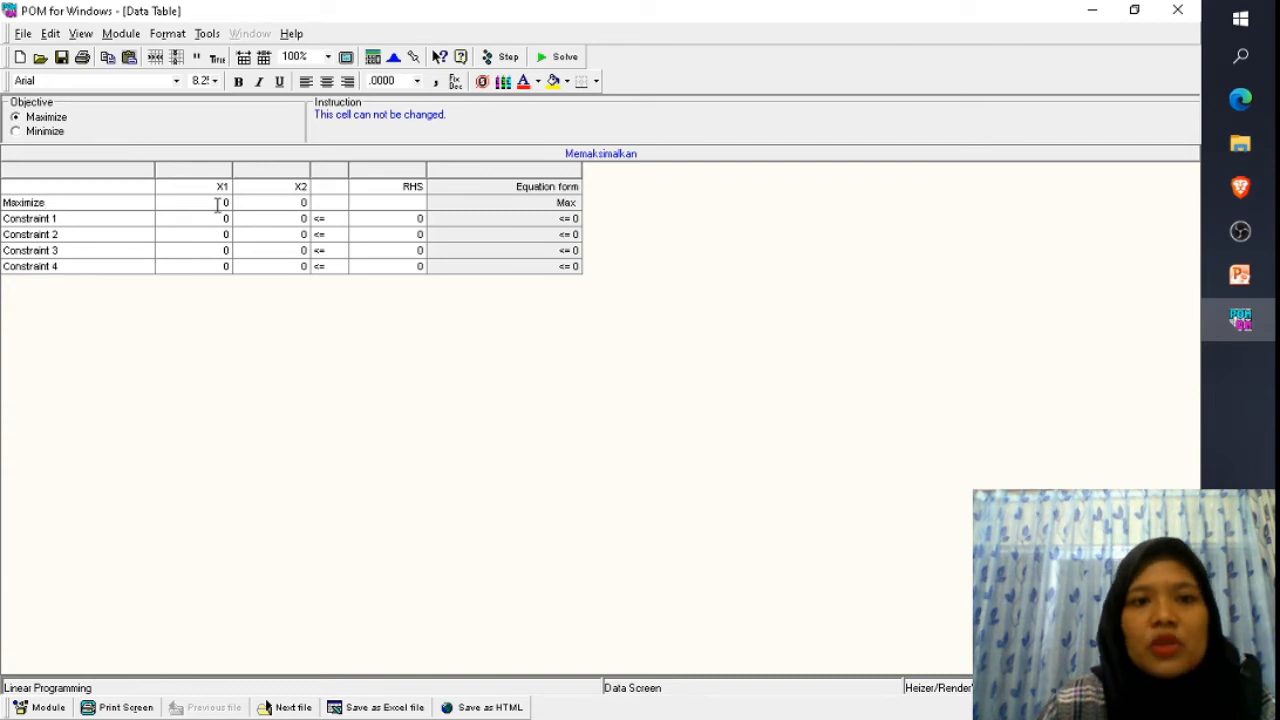
{"action": "left_click", "coordinate": [1231, 287]}
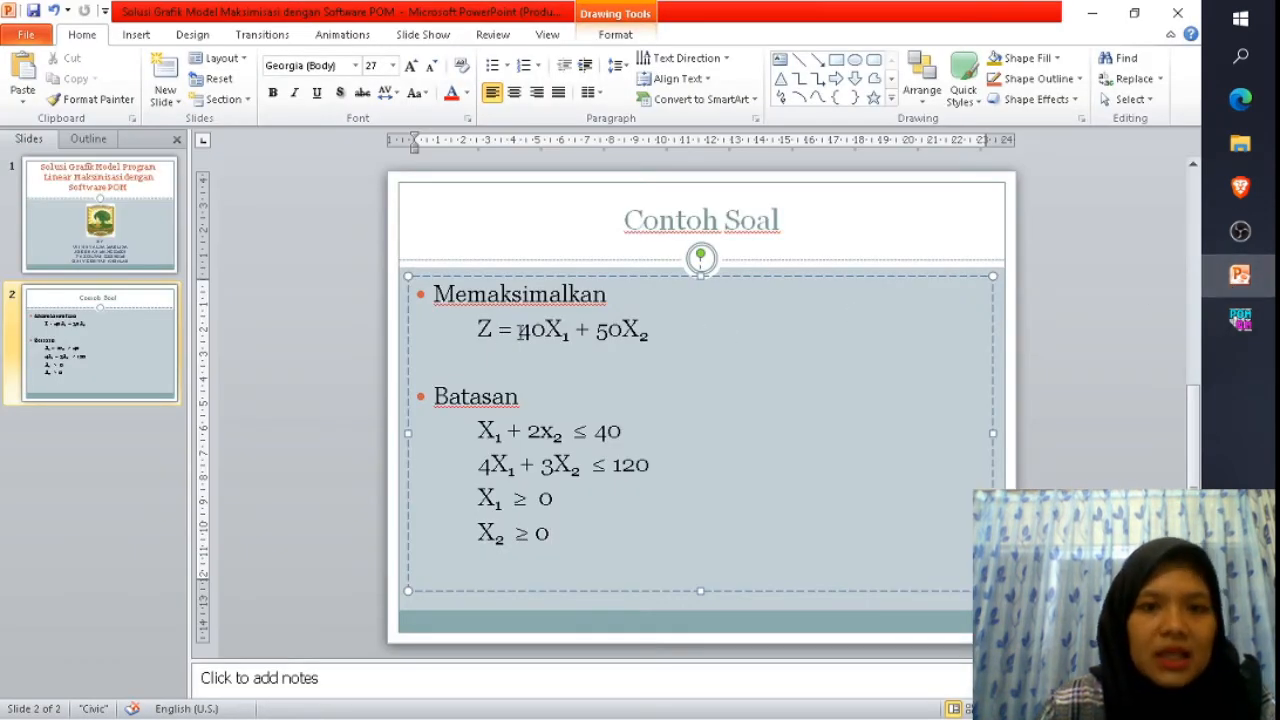
{"action": "left_click_drag", "start_coordinate": [521, 332], "coordinate": [567, 328]}
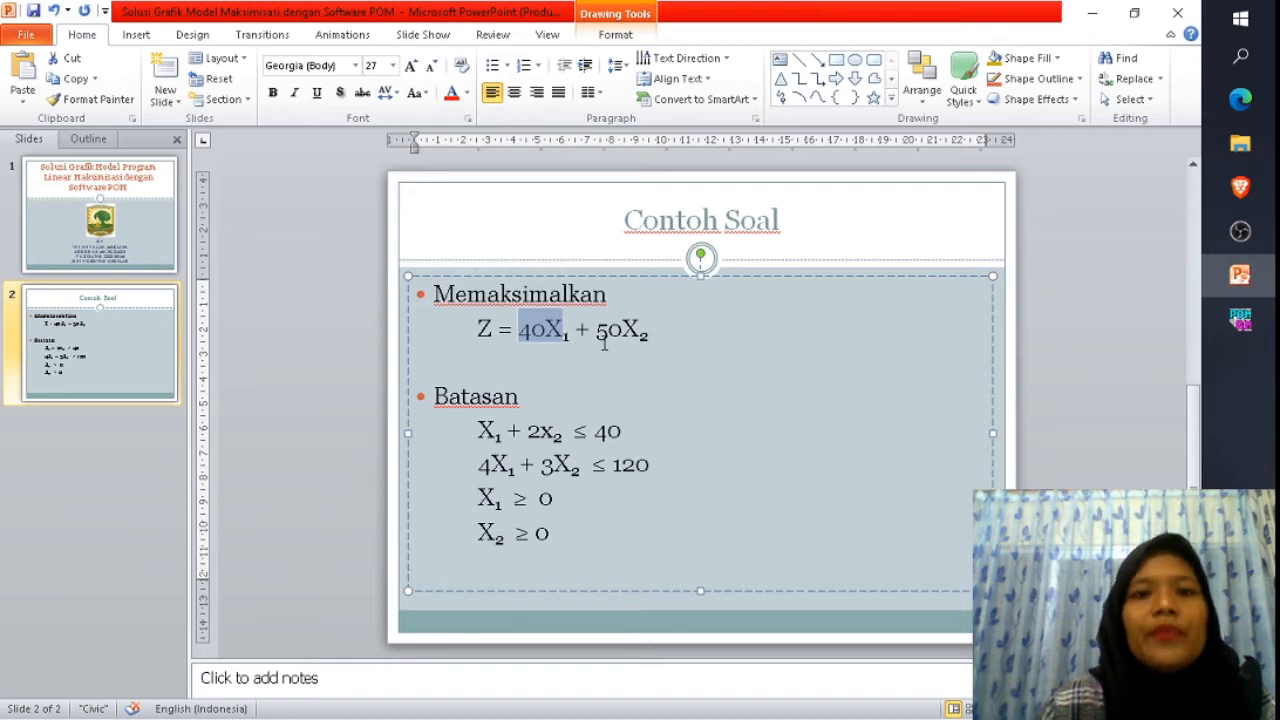
{"action": "left_click", "coordinate": [582, 334]}
{"action": "left_click_drag", "start_coordinate": [598, 332], "coordinate": [647, 334]}
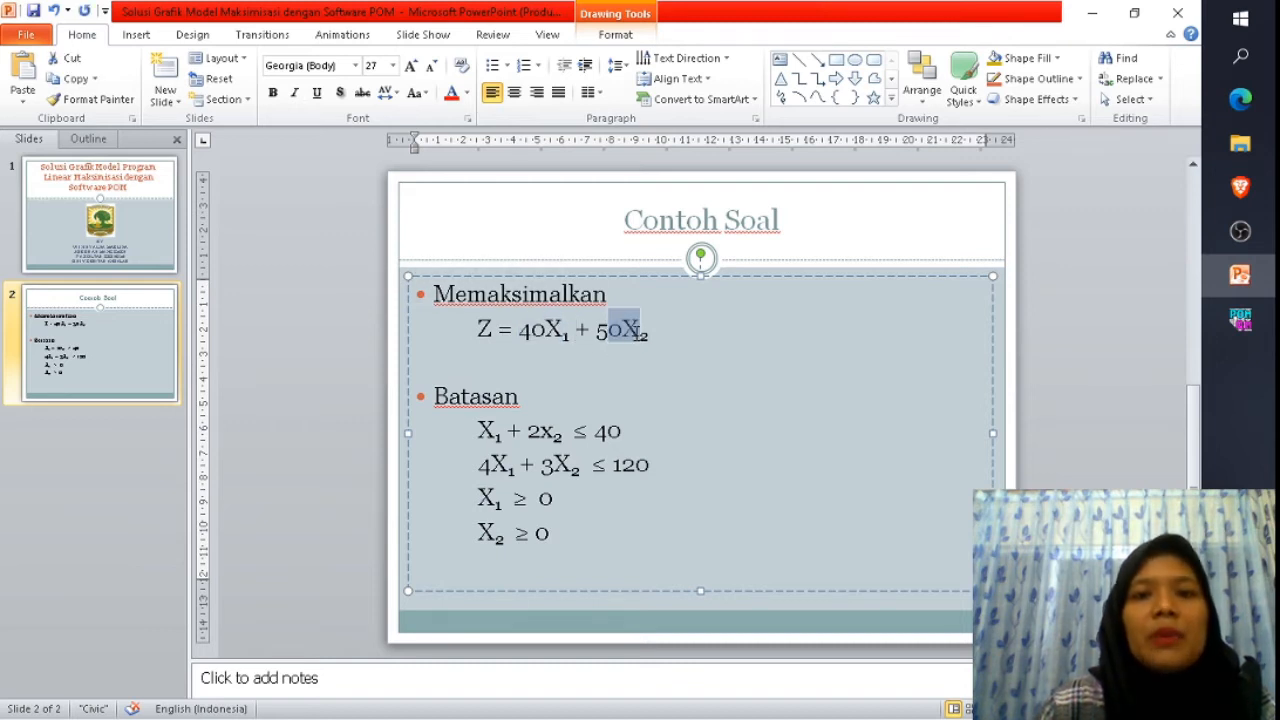
{"action": "left_click", "coordinate": [1241, 276]}
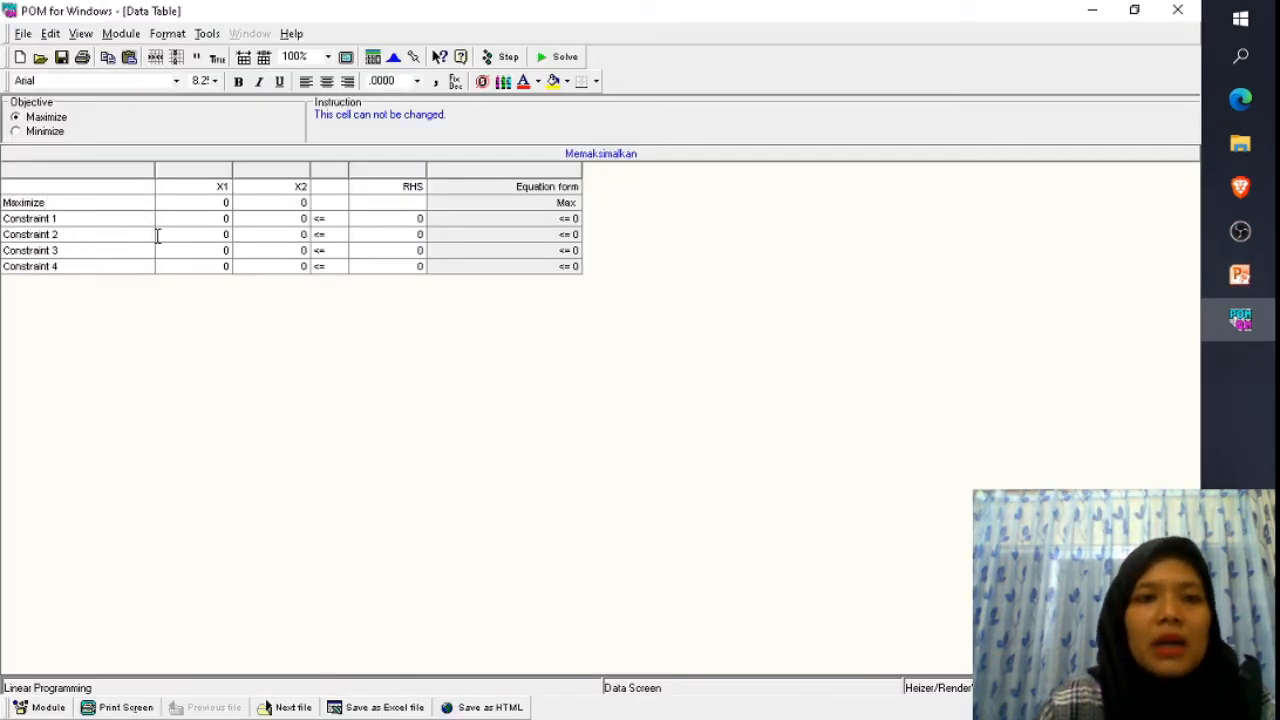
{"action": "left_click", "coordinate": [228, 203]}
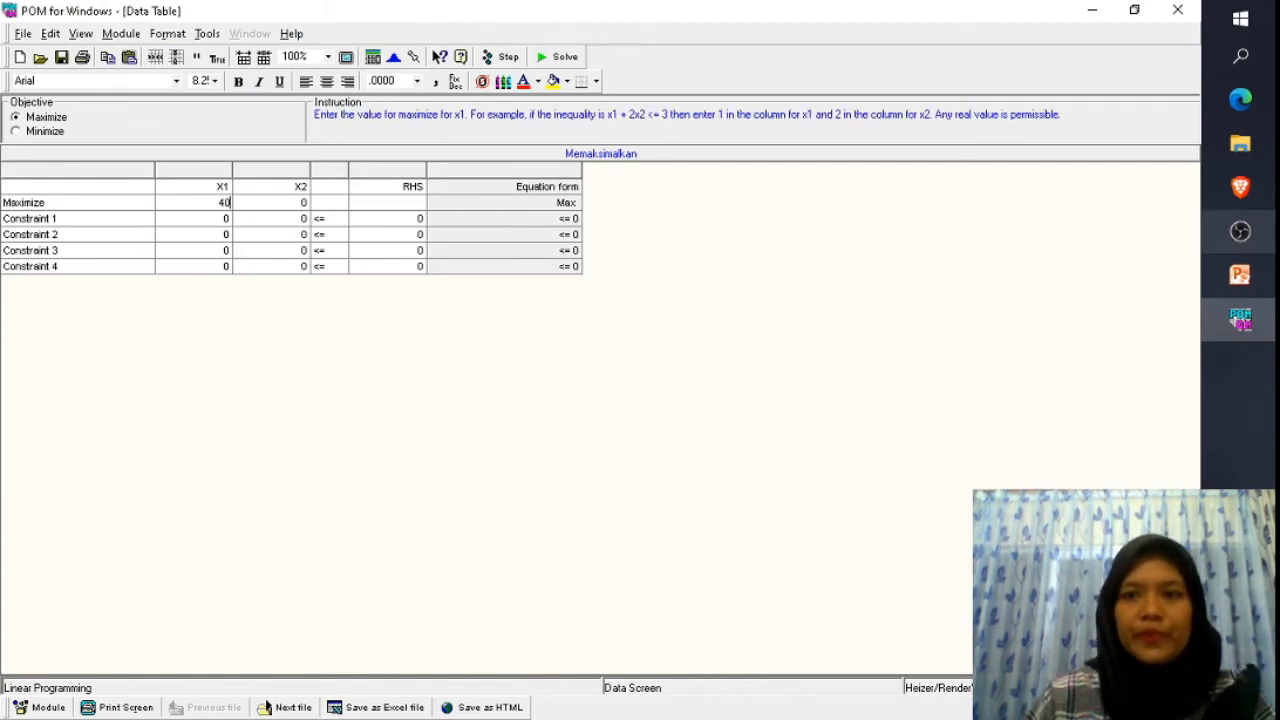
{"action": "left_click", "coordinate": [1254, 276]}
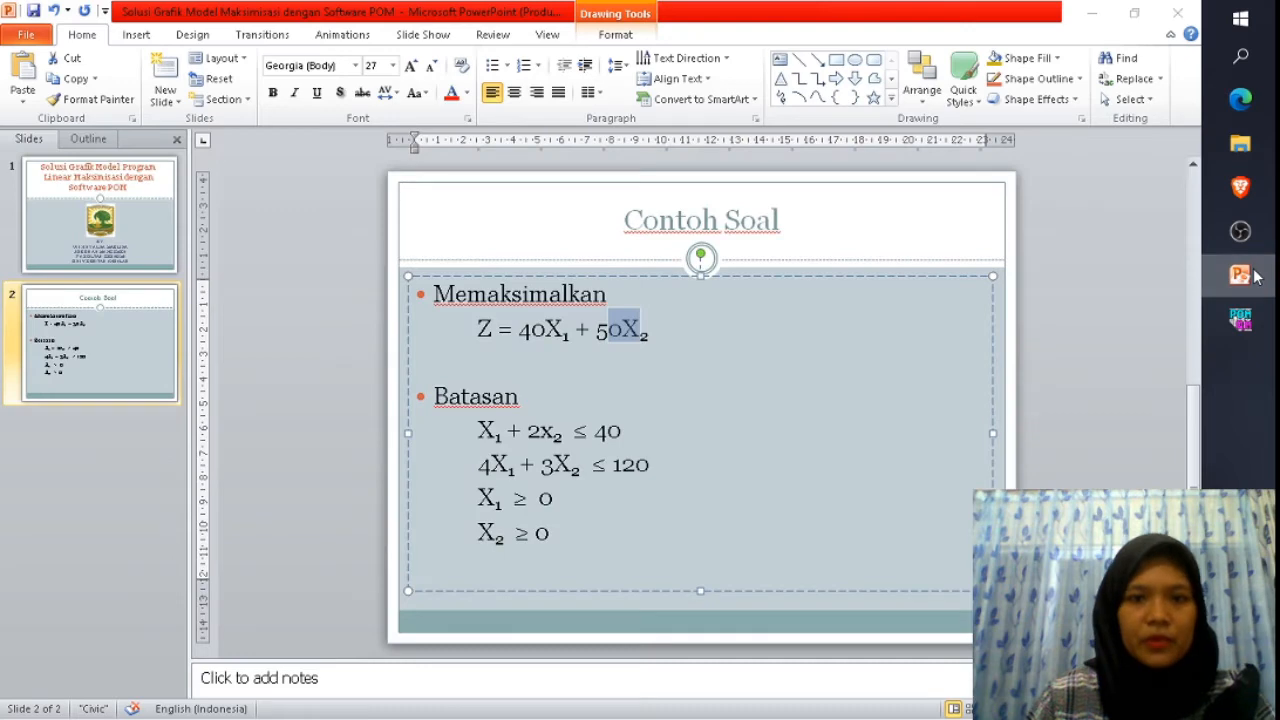
{"action": "left_click", "coordinate": [1256, 277]}
{"action": "left_click", "coordinate": [303, 202]}
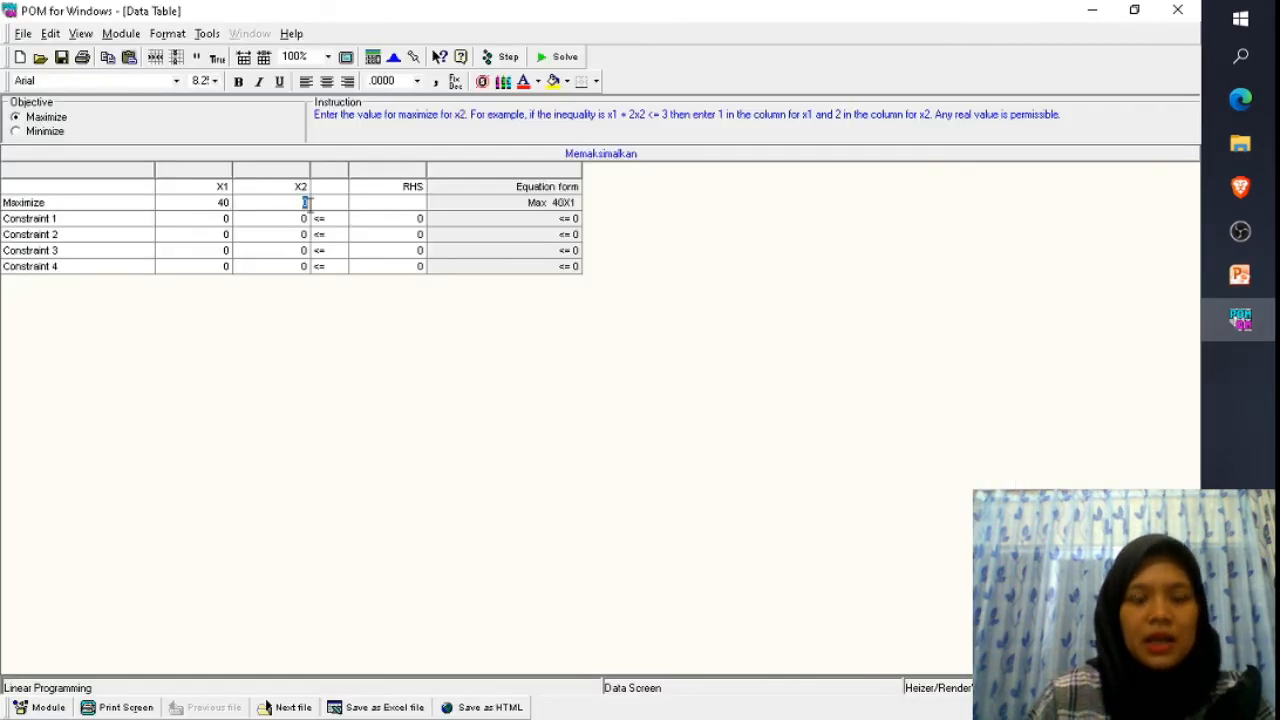
{"action": "type", "text": "50"}
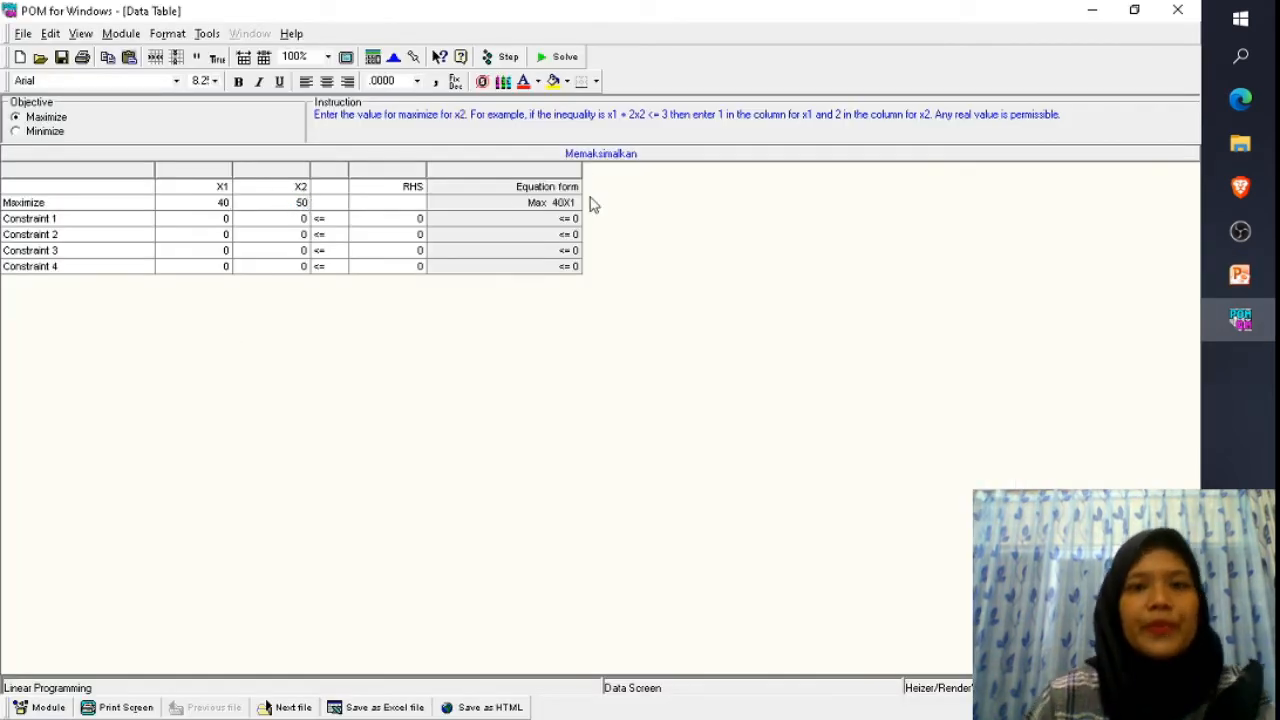
{"action": "left_click", "coordinate": [380, 230]}
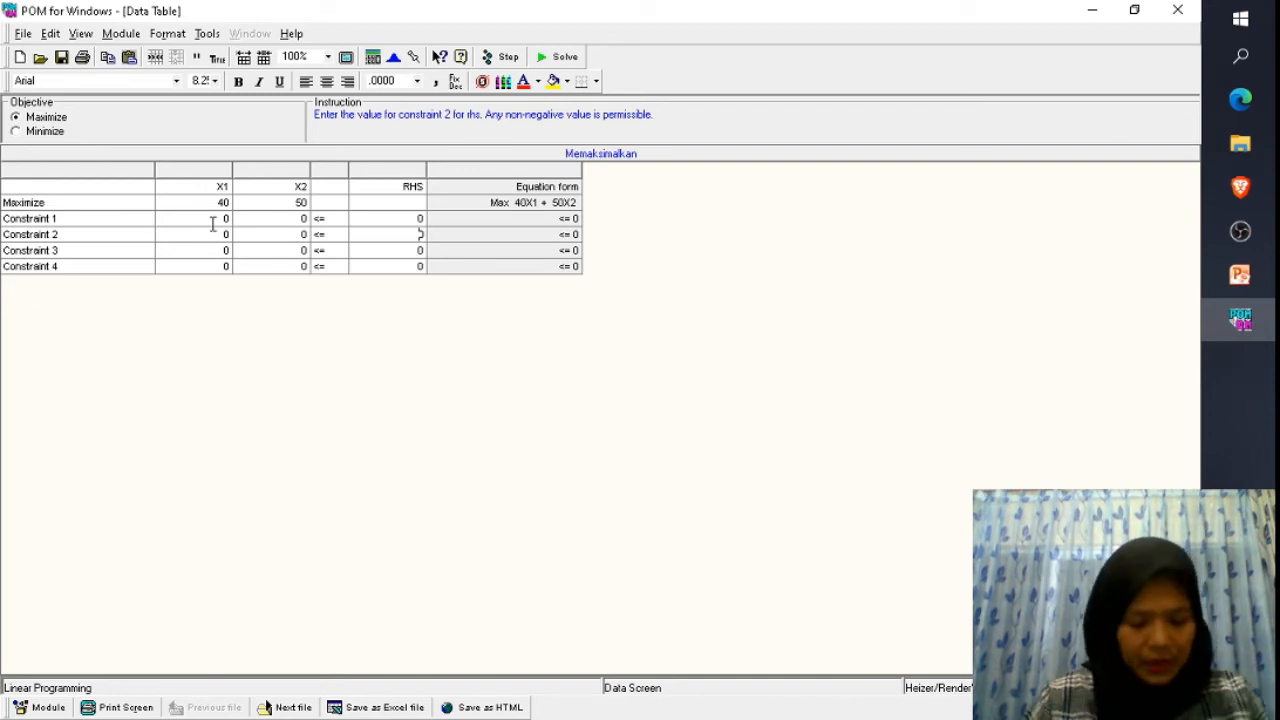
Consult the first constraint on the PowerPoint slide and enter its coefficients in POM's Constraint 1 row: 1 for X1 and 2 for X2.
{"action": "key", "text": "alt+Tab"}
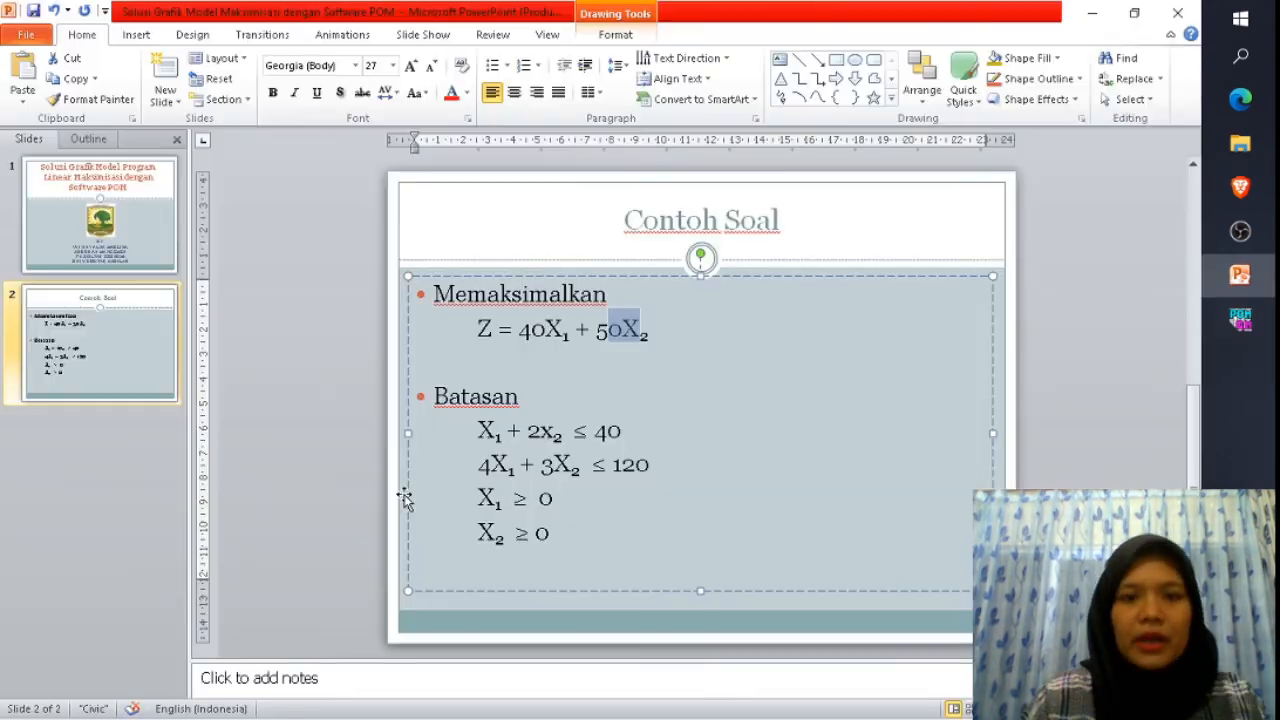
{"action": "left_click", "coordinate": [481, 430]}
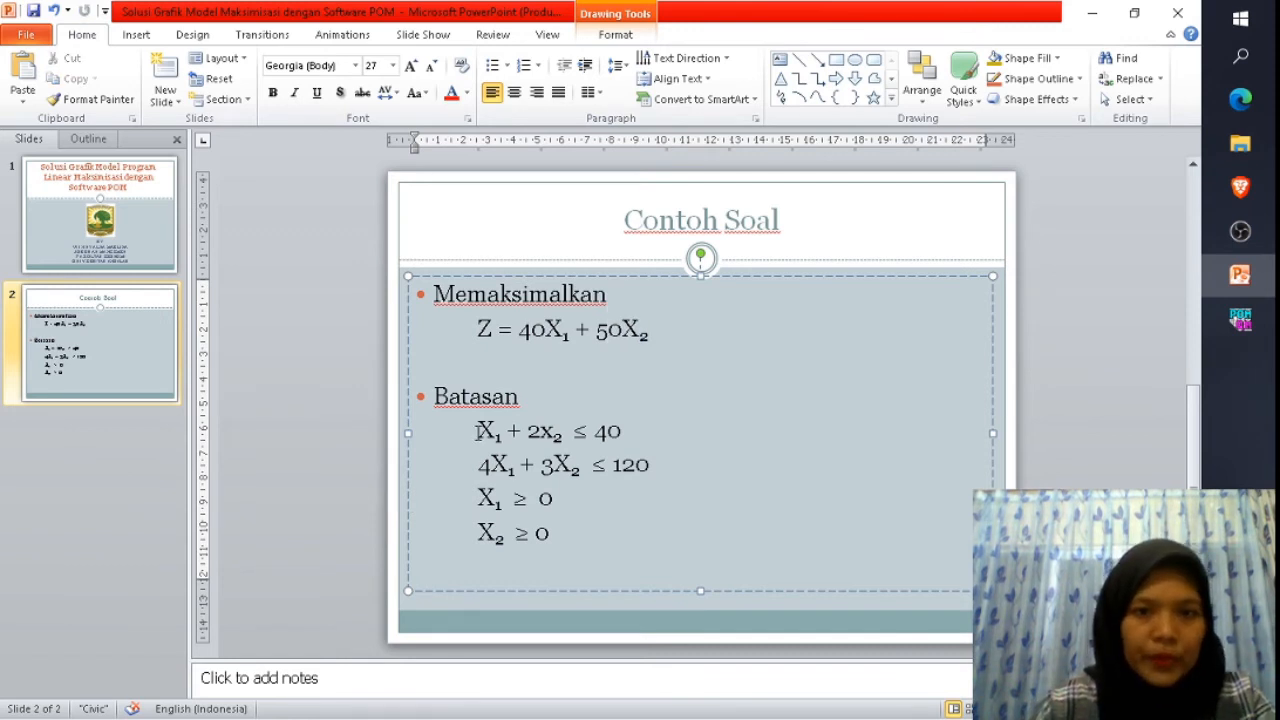
{"action": "double_click", "coordinate": [540, 432]}
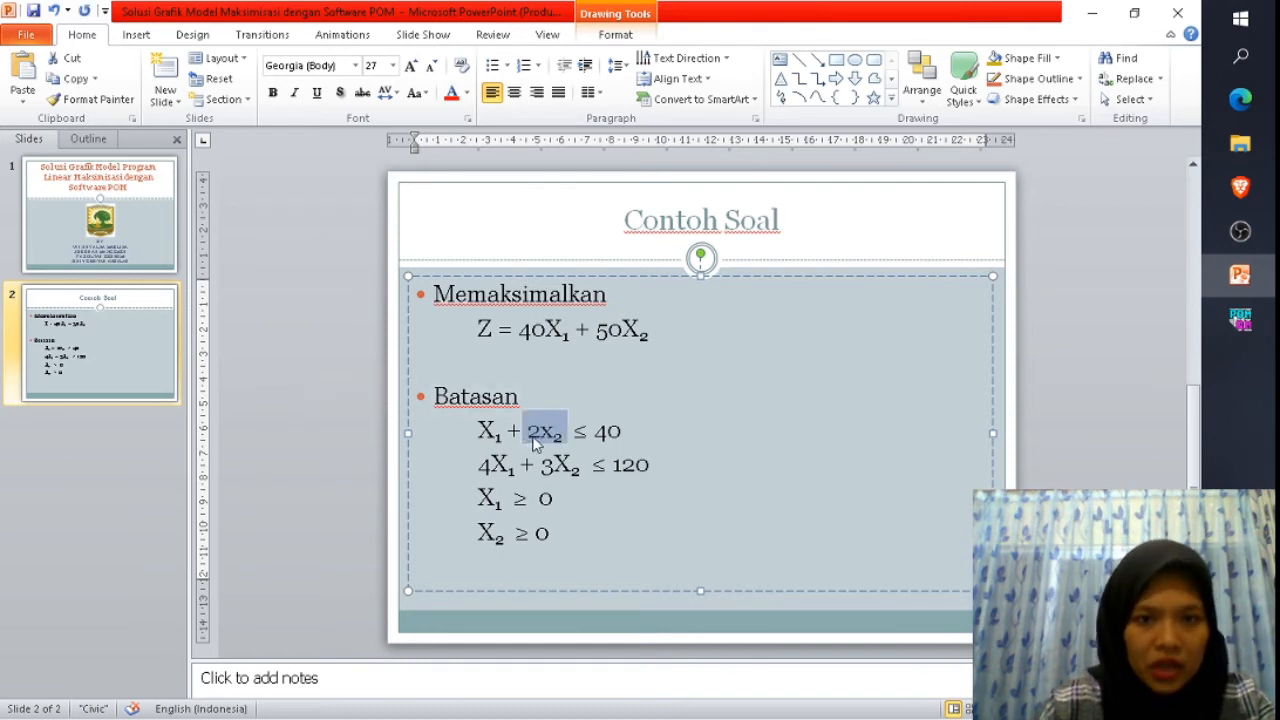
{"action": "left_click", "coordinate": [536, 436]}
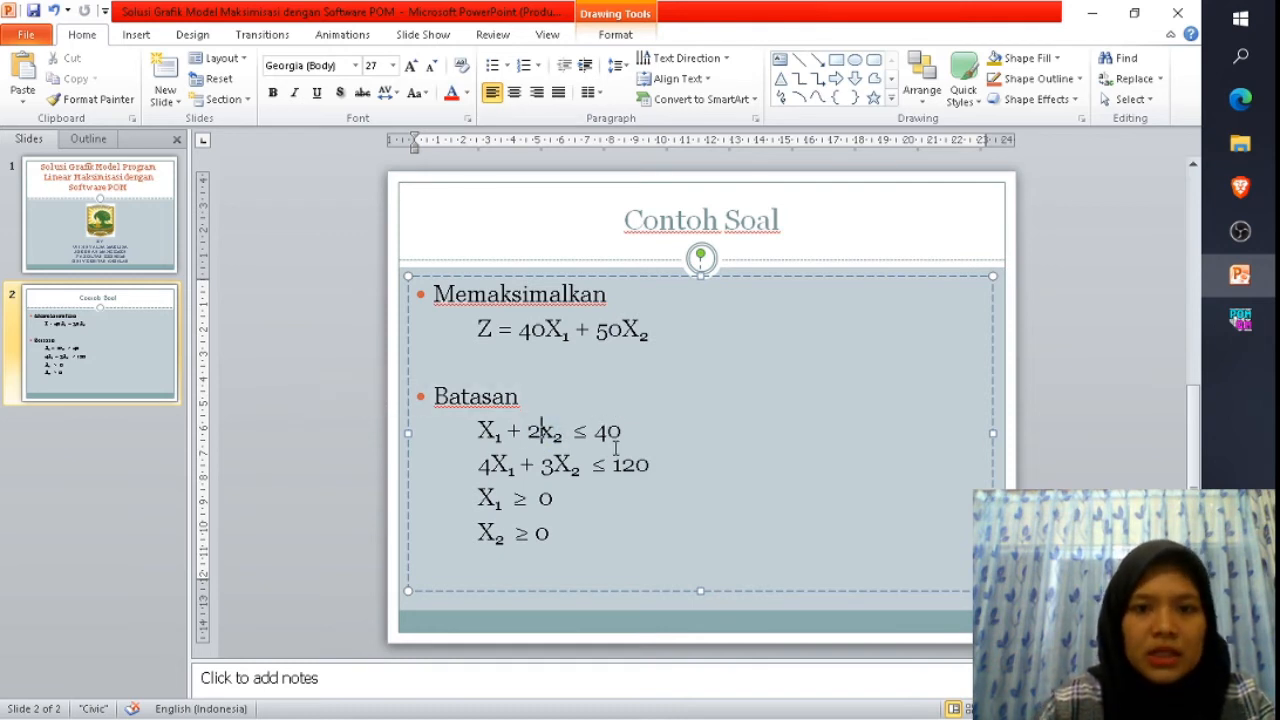
{"action": "key", "text": "alt+Tab"}
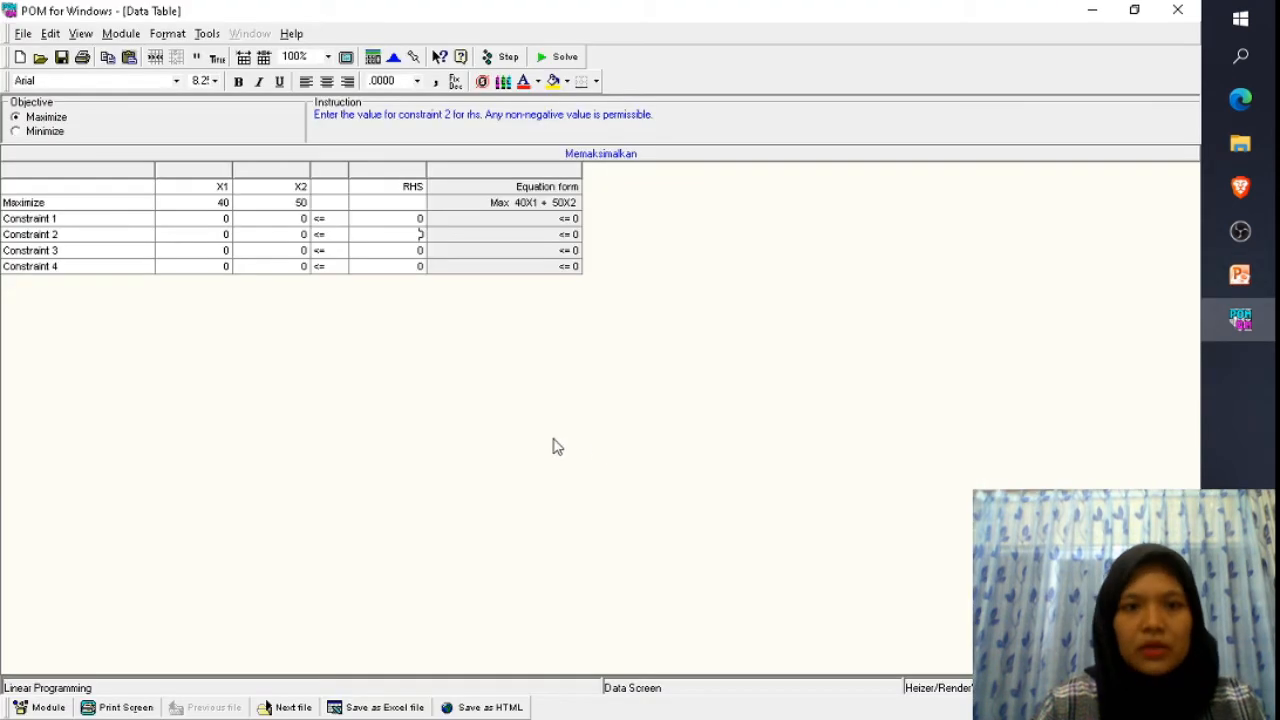
{"action": "left_click", "coordinate": [213, 219]}
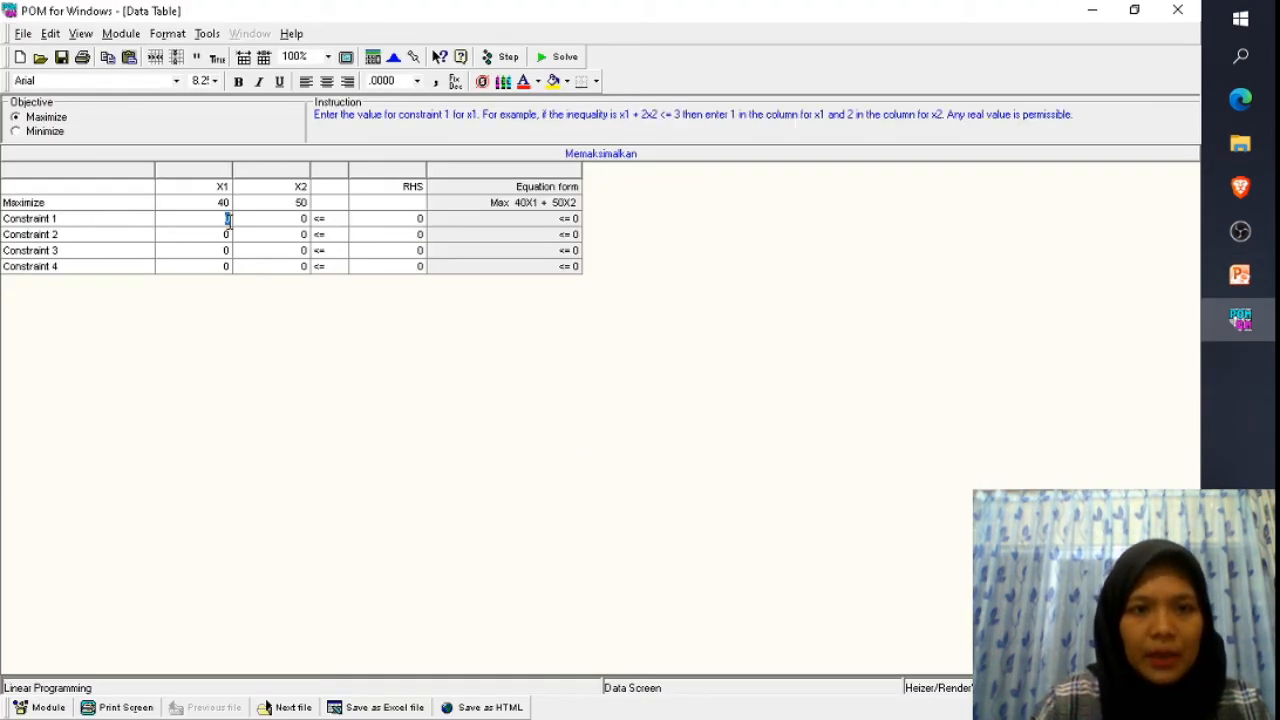
{"action": "type", "text": "1"}
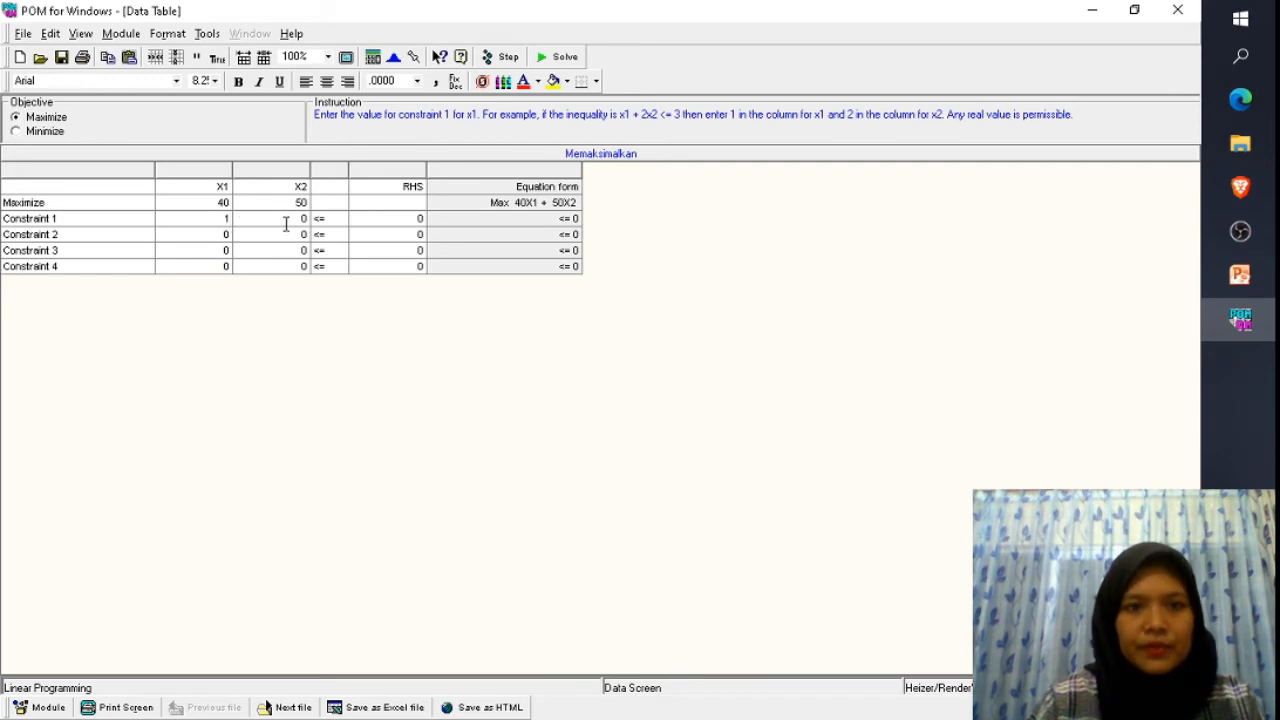
{"action": "left_click", "coordinate": [288, 220]}
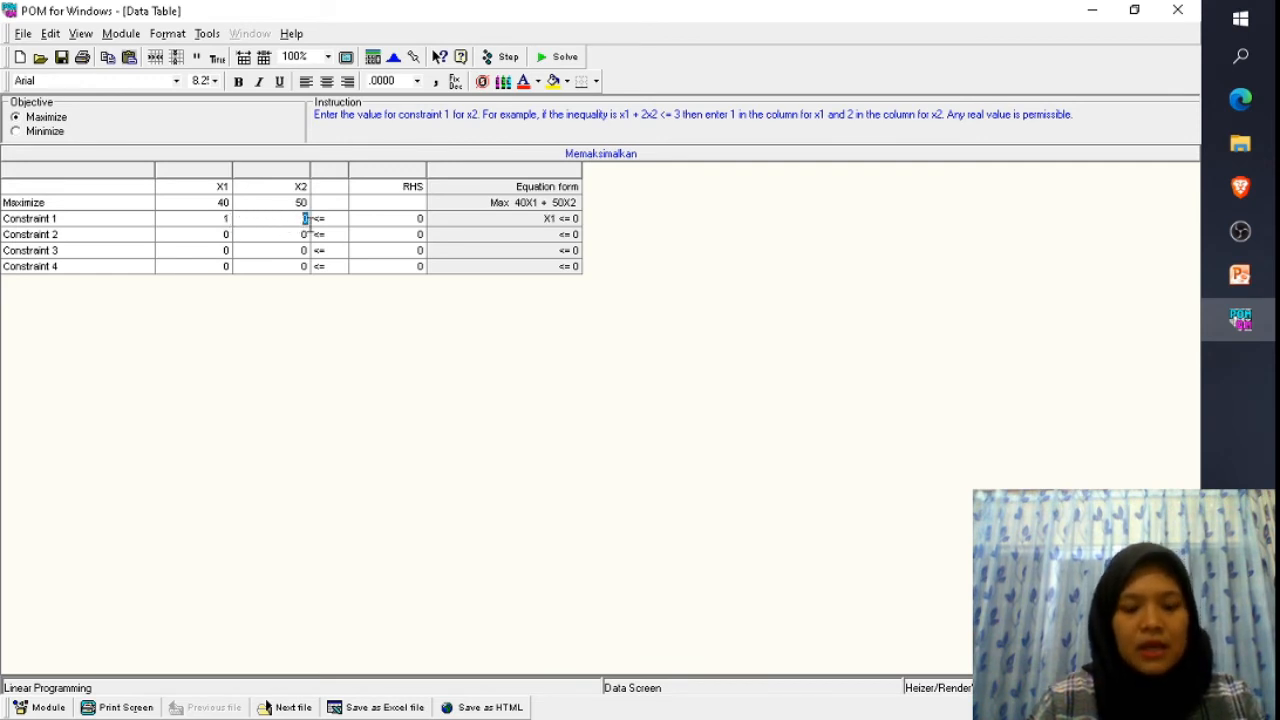
{"action": "type", "text": "2"}
Check Constraint 1's sign options against the PowerPoint slide, keep <=, and set the constraint's RHS to 40 in POM.
{"action": "left_click", "coordinate": [336, 221]}
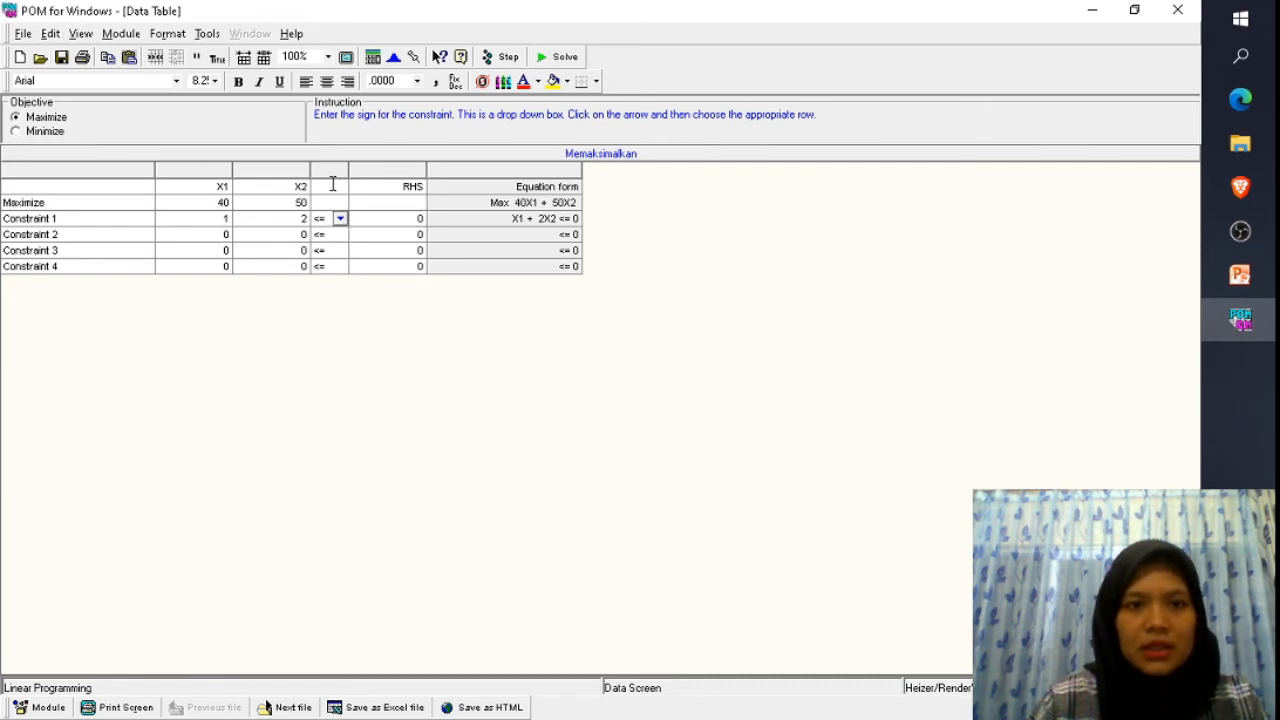
{"action": "left_click", "coordinate": [340, 219]}
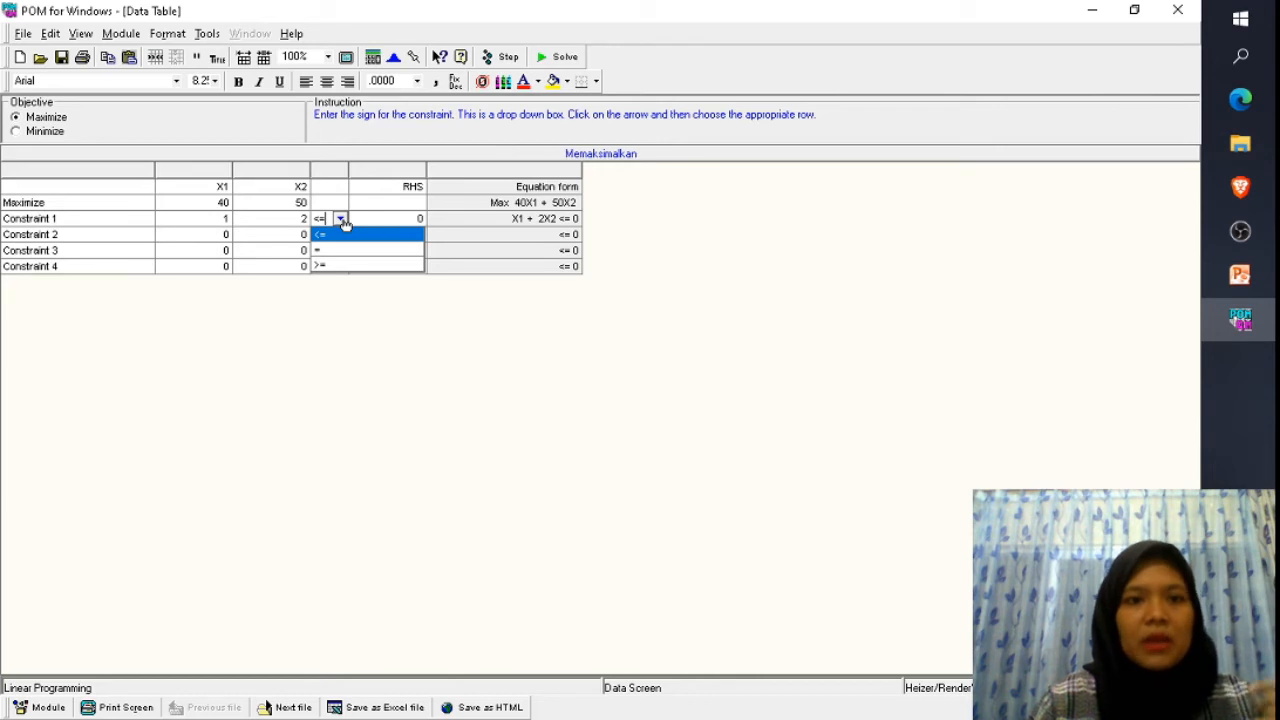
{"action": "left_click", "coordinate": [341, 219]}
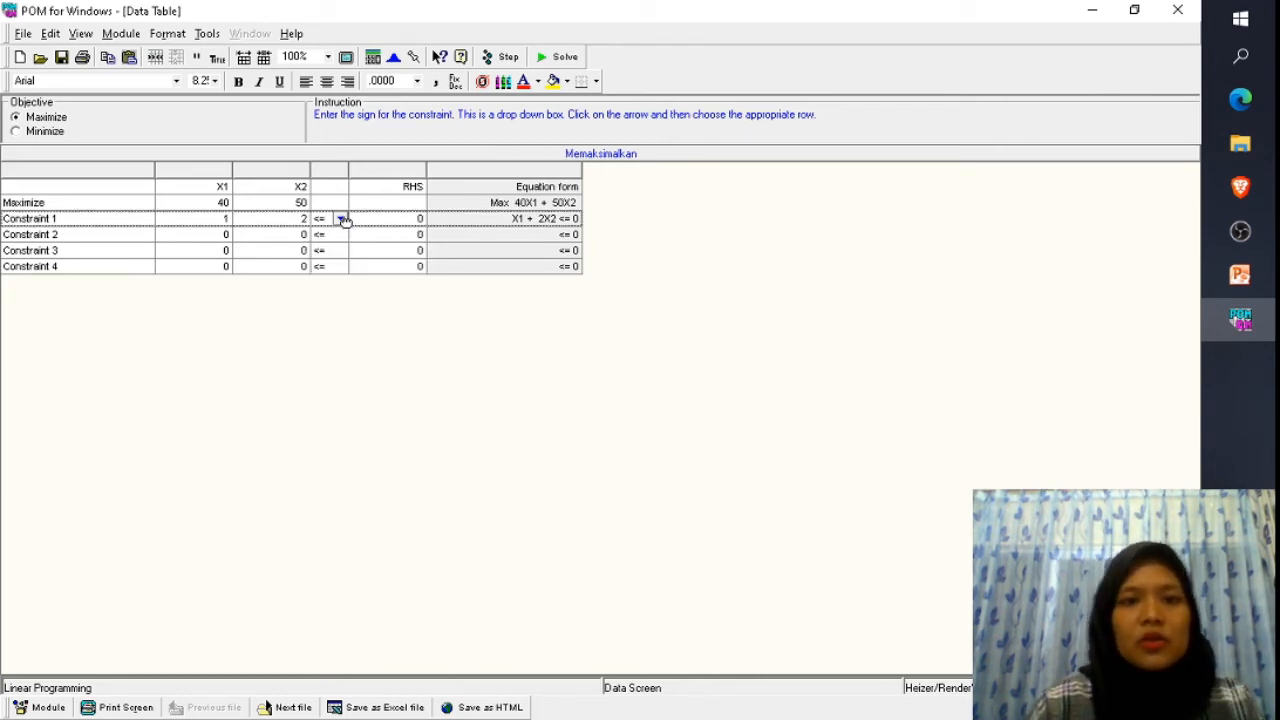
{"action": "key", "text": "alt+Tab"}
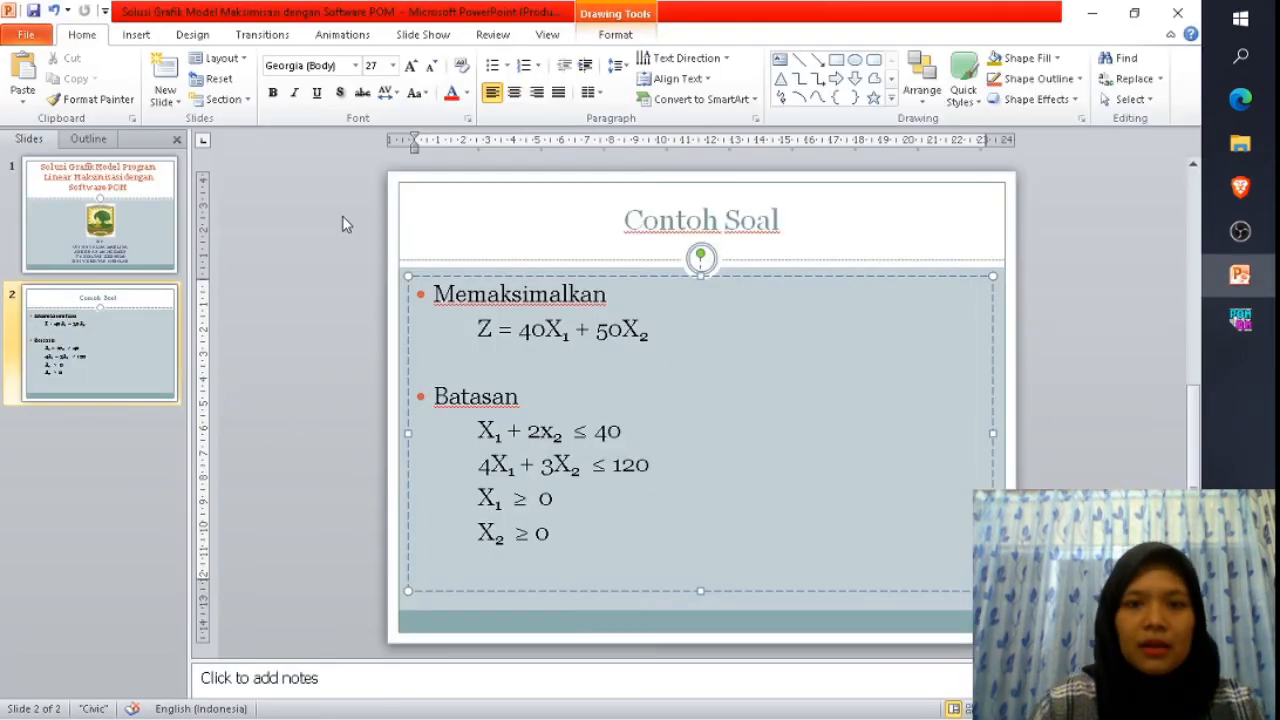
{"action": "left_click_drag", "start_coordinate": [573, 431], "coordinate": [618, 440]}
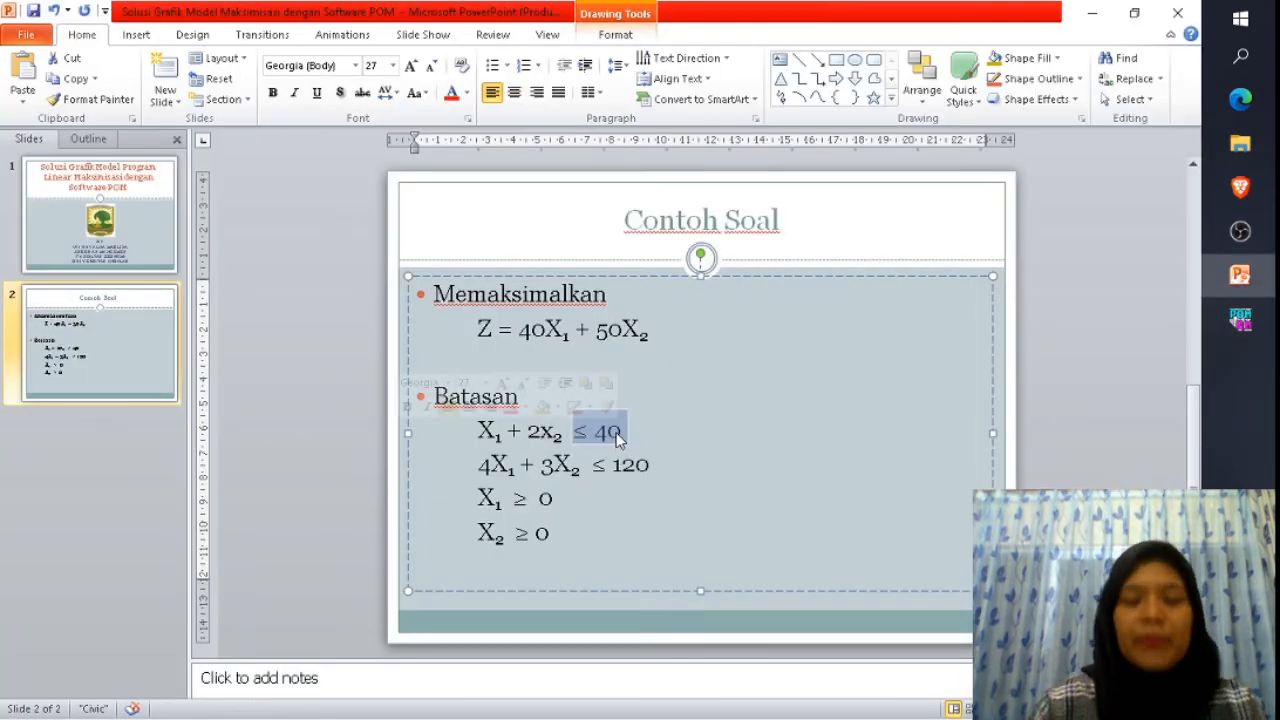
{"action": "key", "text": "alt+Tab"}
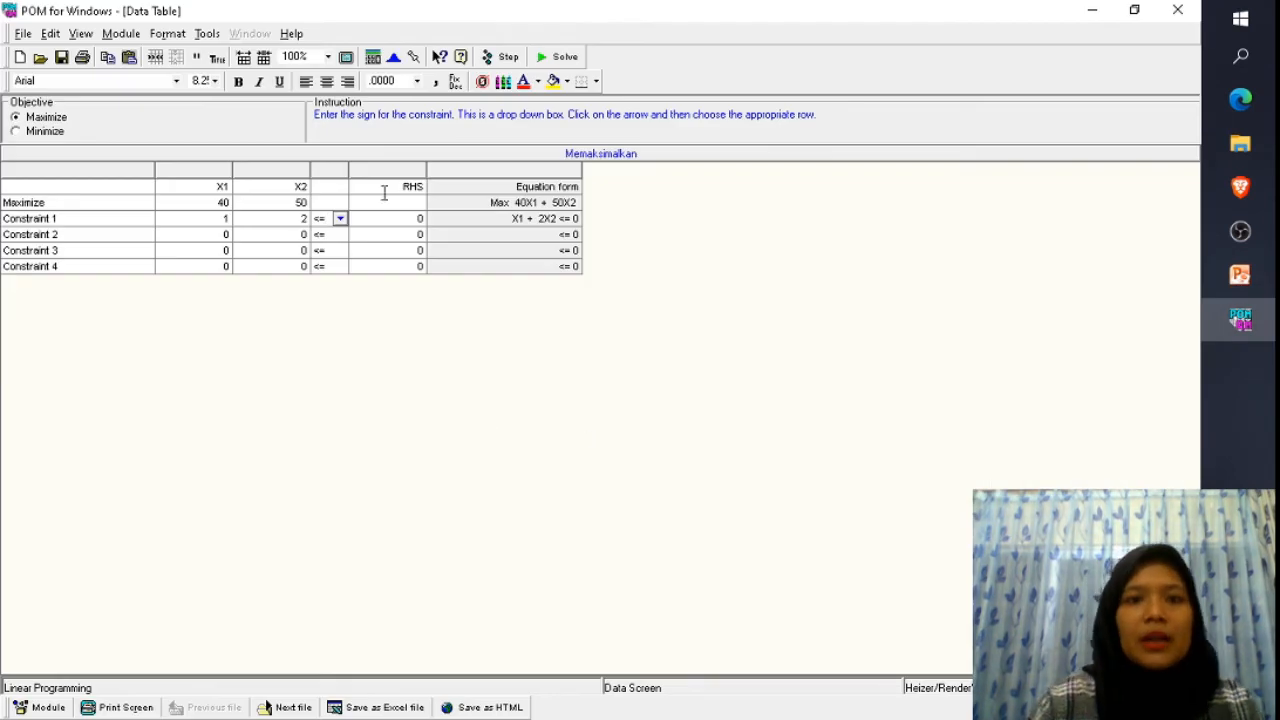
{"action": "left_click", "coordinate": [410, 218]}
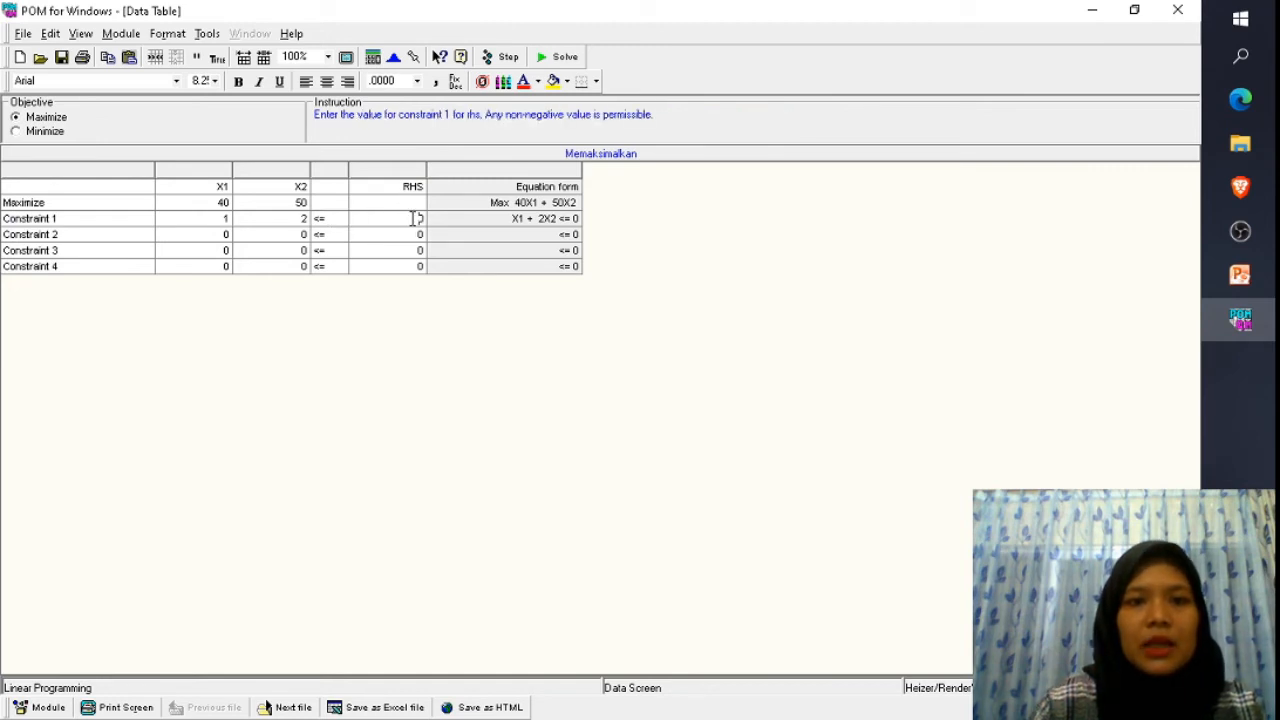
{"action": "type", "text": "40"}
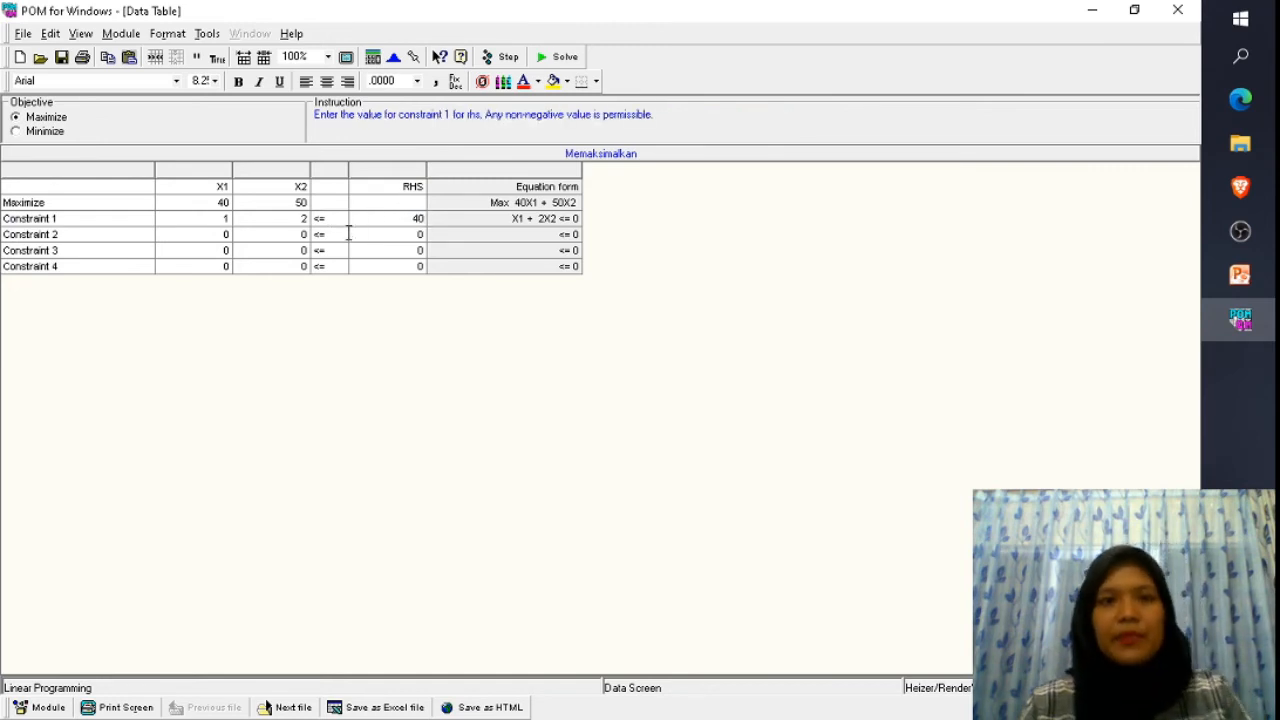
{"action": "left_click", "coordinate": [327, 218]}
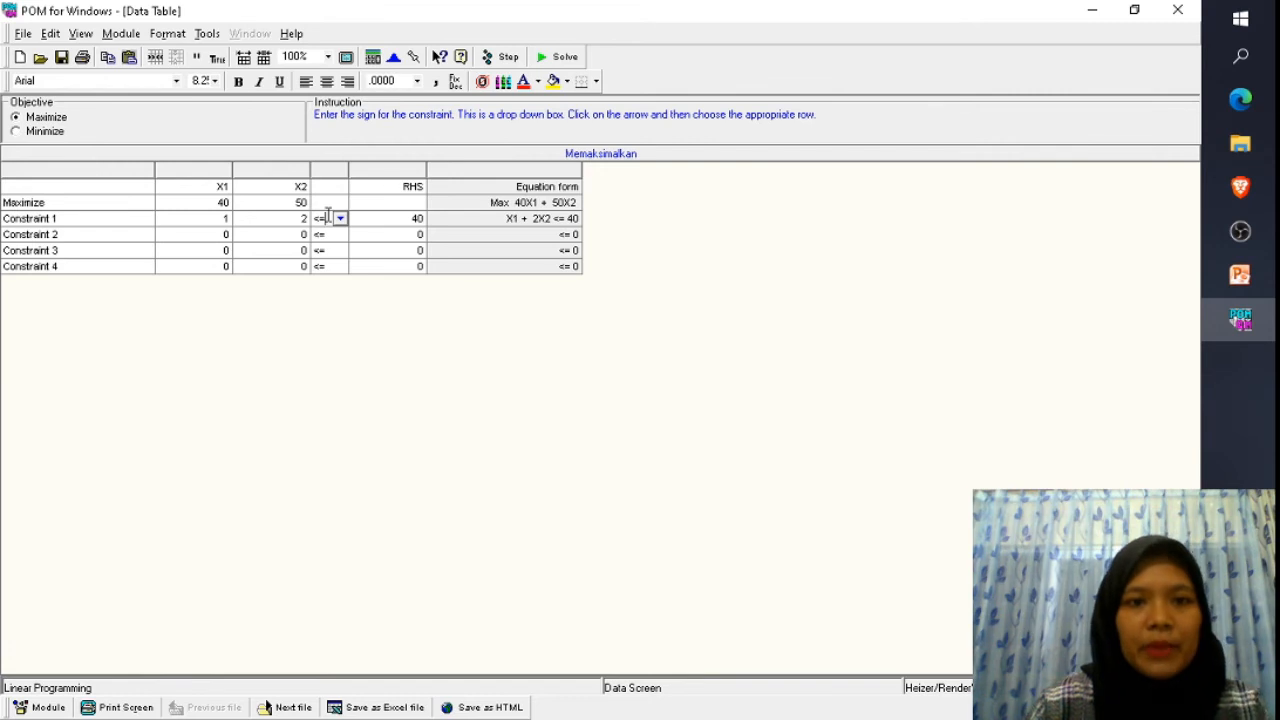
Consult the second constraint on the PowerPoint slide and enter its coefficients in POM's Constraint 2 row: 4 for X1 and 3 for X2.
{"action": "key", "text": "alt+Tab"}
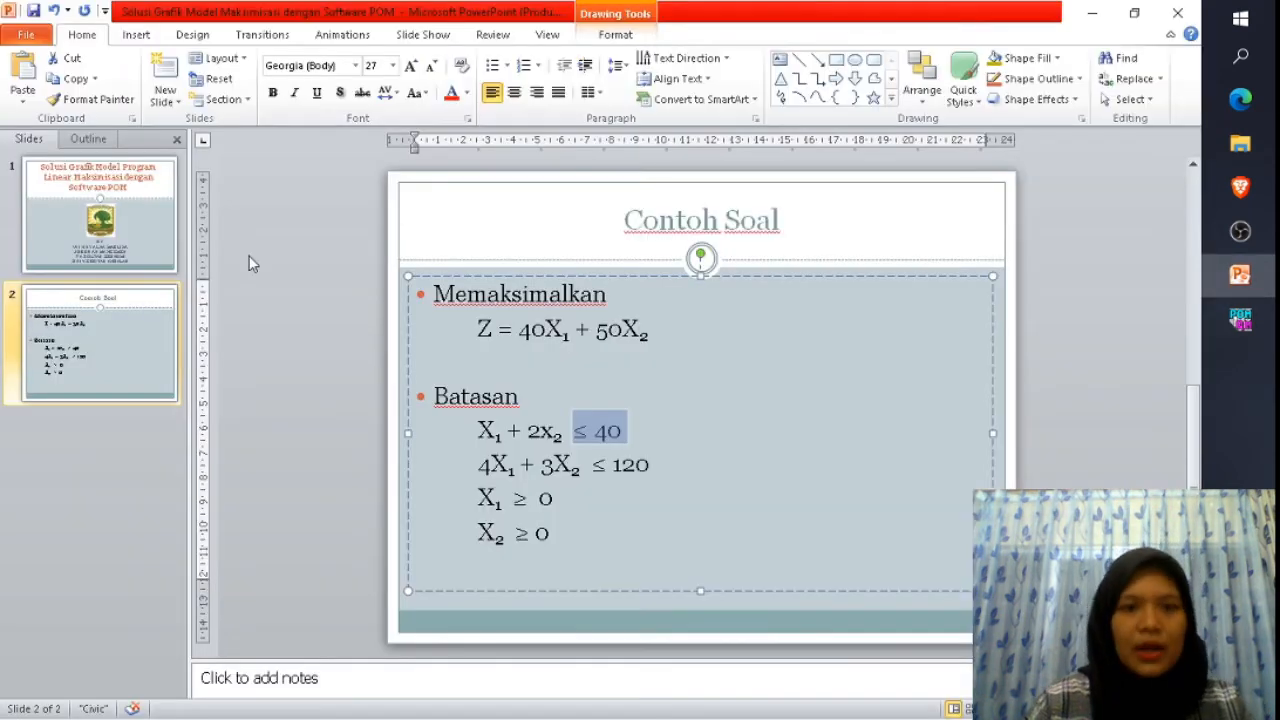
{"action": "left_click", "coordinate": [478, 464]}
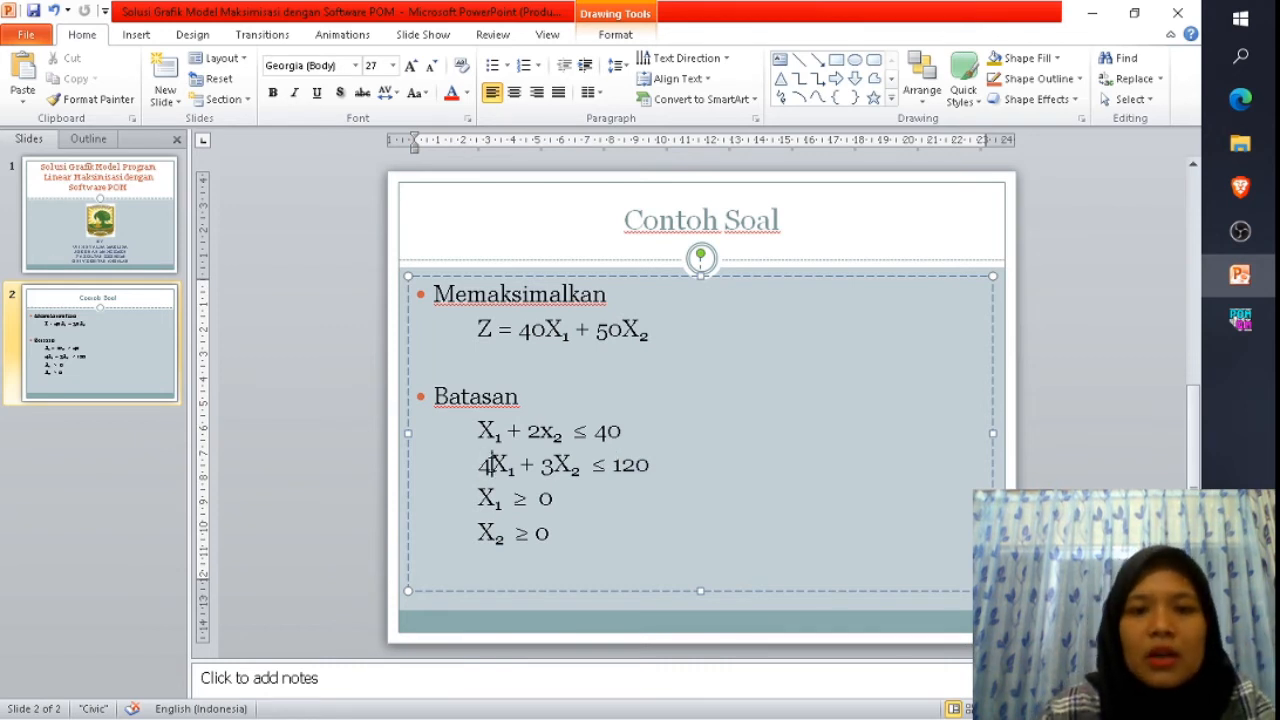
{"action": "left_click_drag", "start_coordinate": [490, 464], "coordinate": [471, 466]}
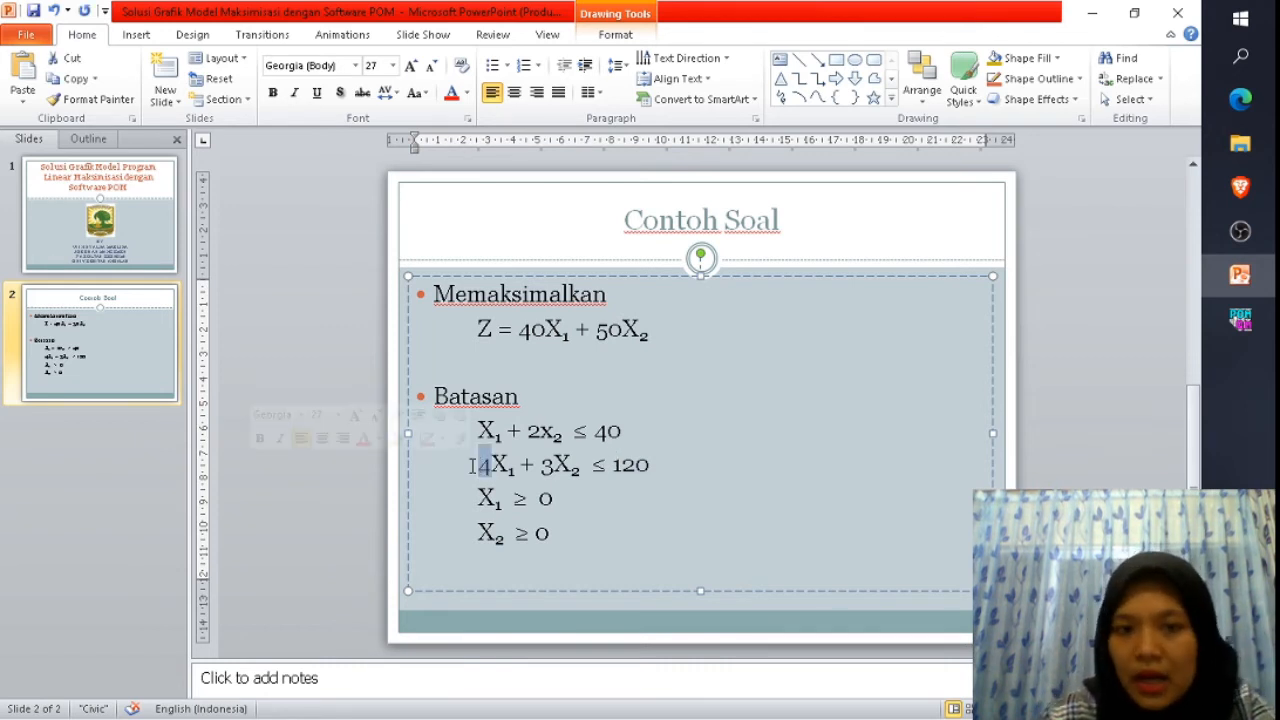
{"action": "left_click", "coordinate": [520, 465]}
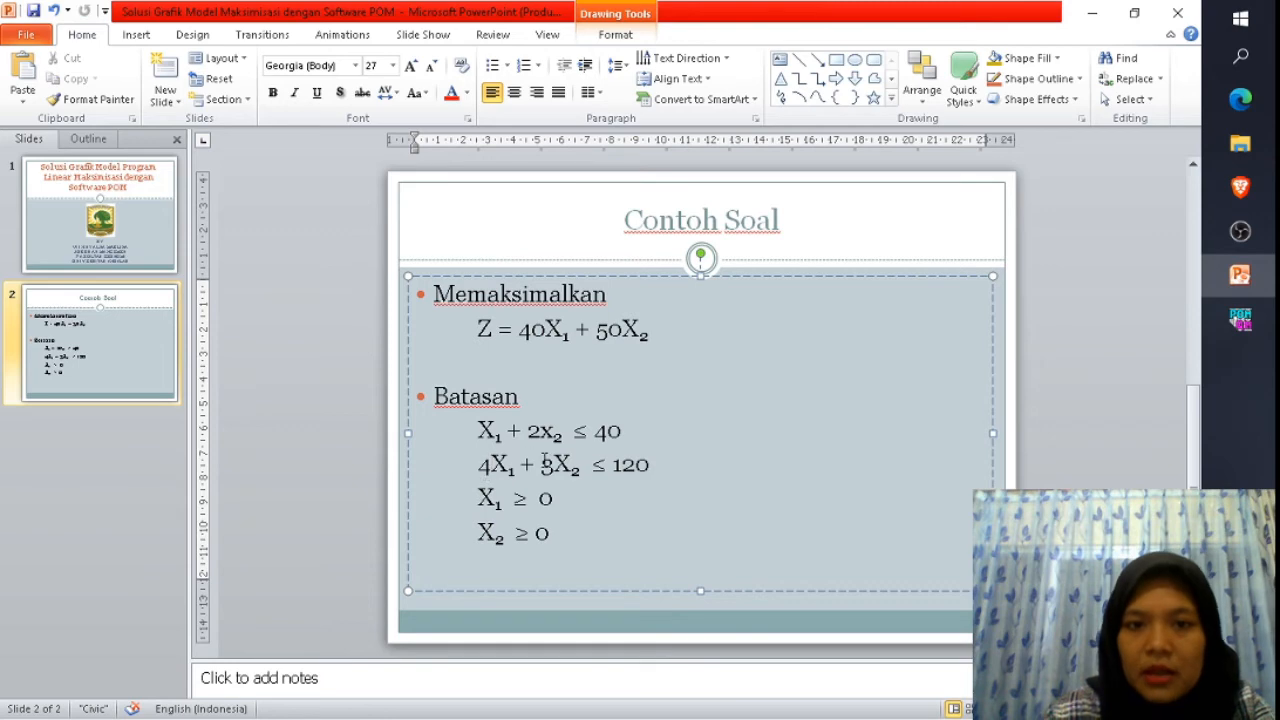
{"action": "left_click_drag", "start_coordinate": [557, 467], "coordinate": [573, 473]}
{"action": "left_click", "coordinate": [547, 474]}
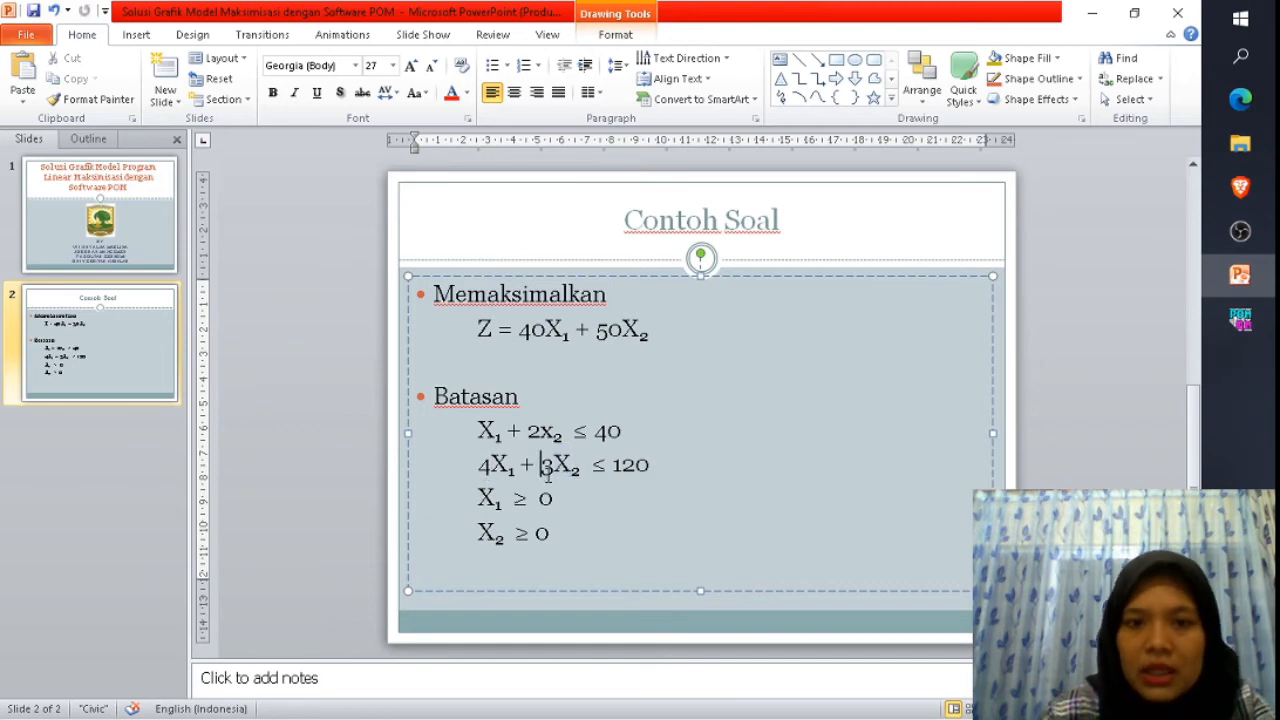
{"action": "key", "text": "alt+Tab"}
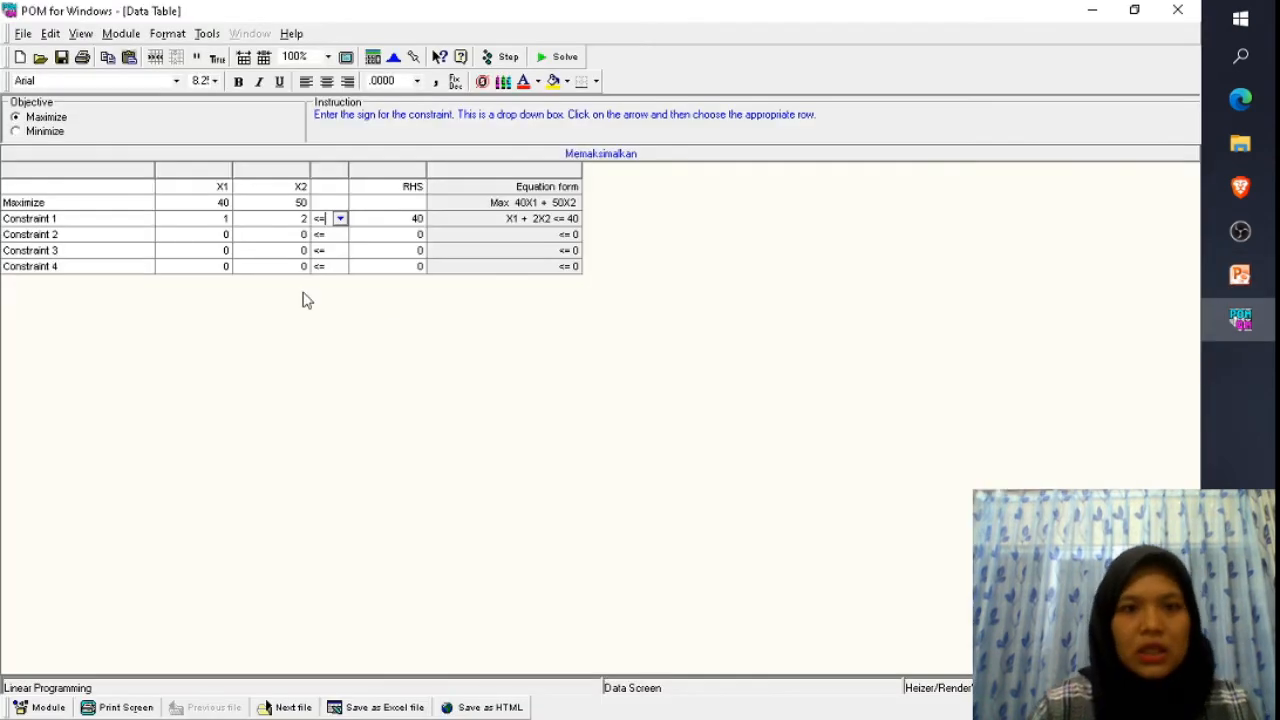
{"action": "left_click", "coordinate": [228, 234]}
{"action": "type", "text": "4"}
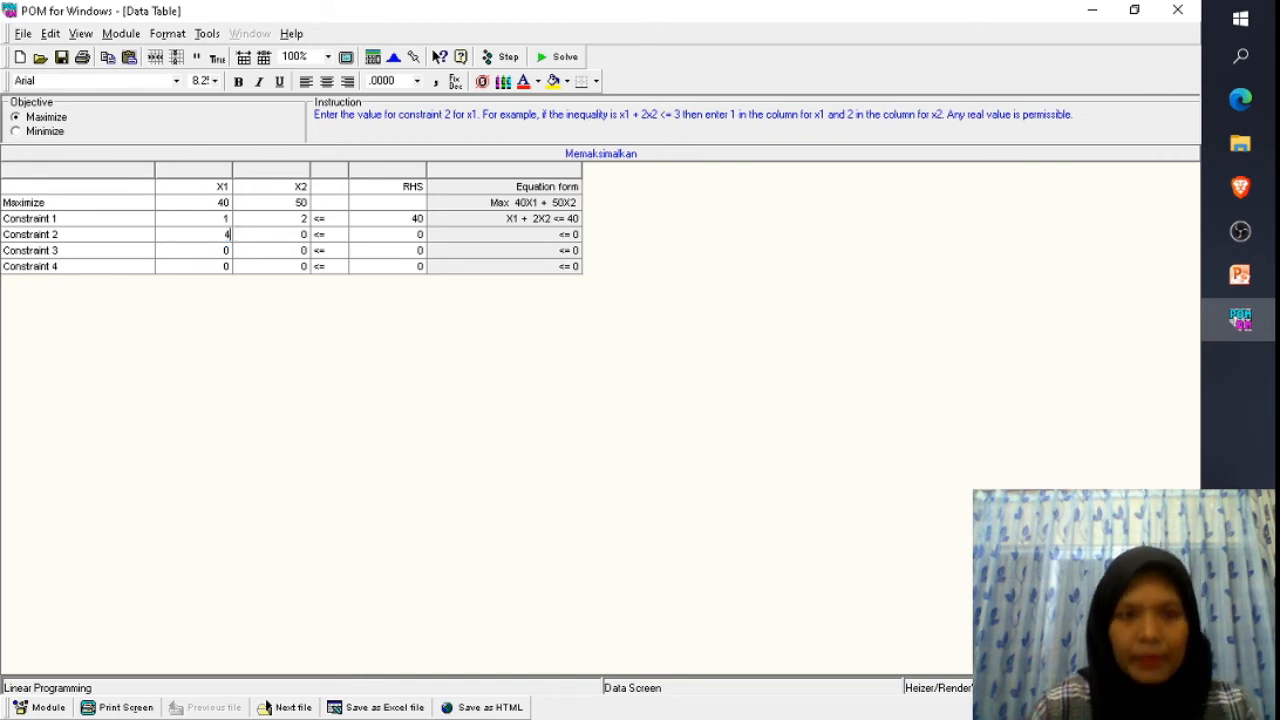
{"action": "left_click", "coordinate": [305, 234]}
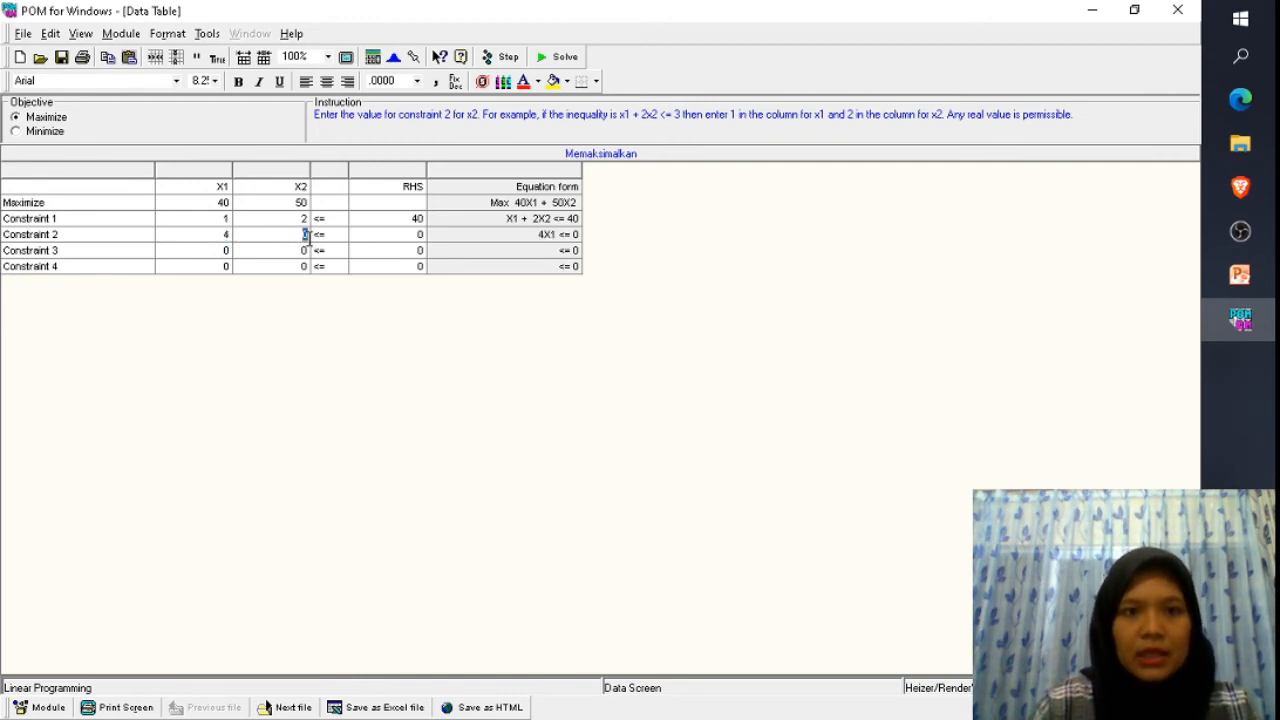
{"action": "type", "text": "3"}
Check Constraint 2's sign against the PowerPoint slide, keep <=, and set the constraint's RHS to 120 in POM.
{"action": "left_click", "coordinate": [325, 240]}
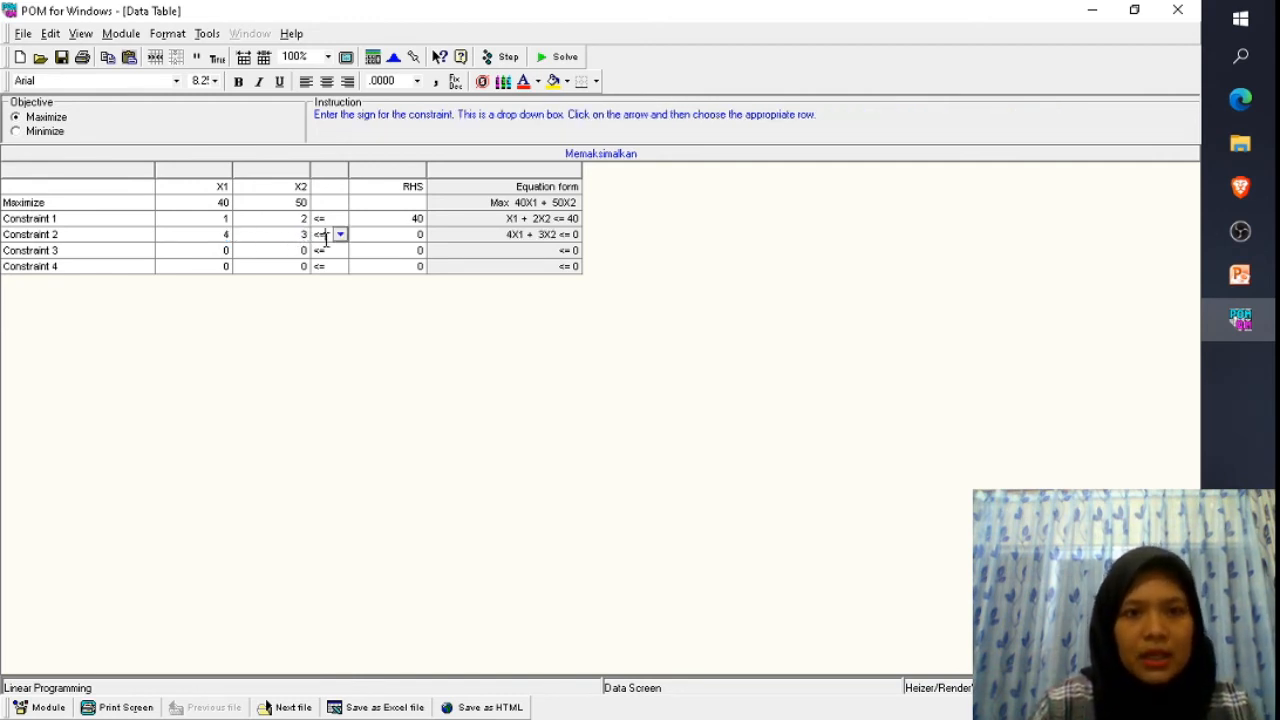
{"action": "key", "text": "alt+Tab"}
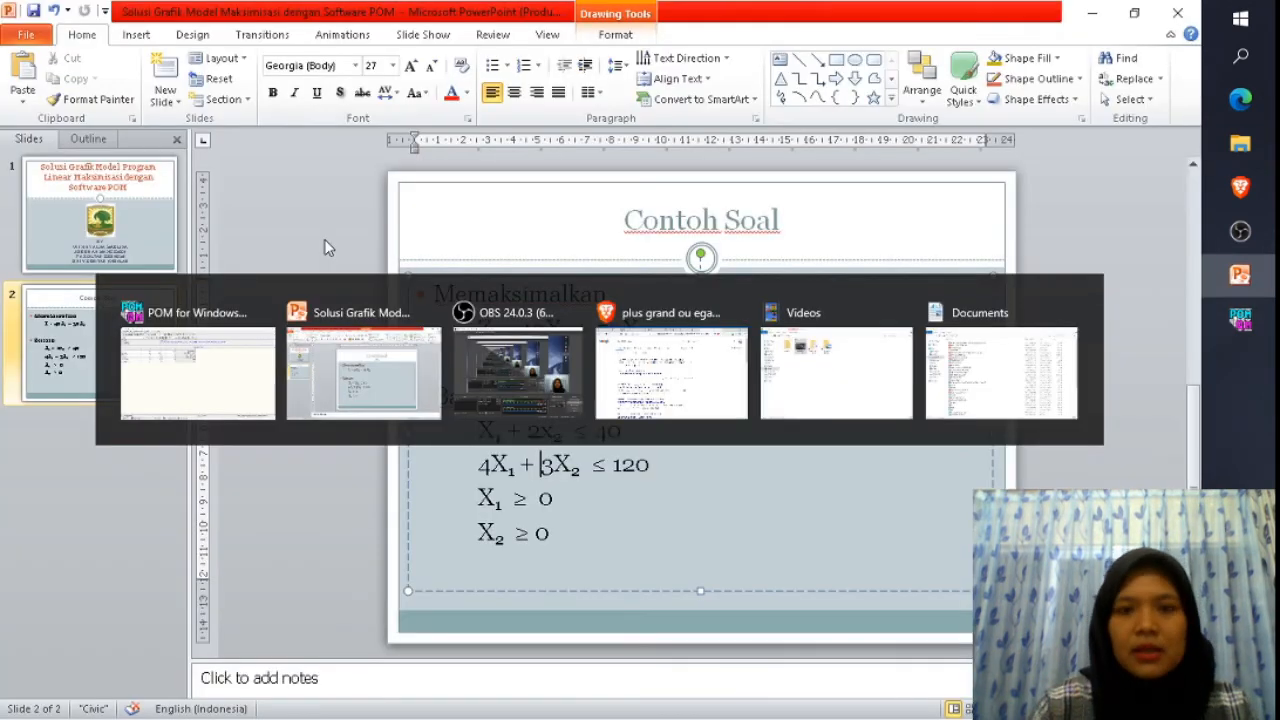
{"action": "key", "text": "alt+Tab"}
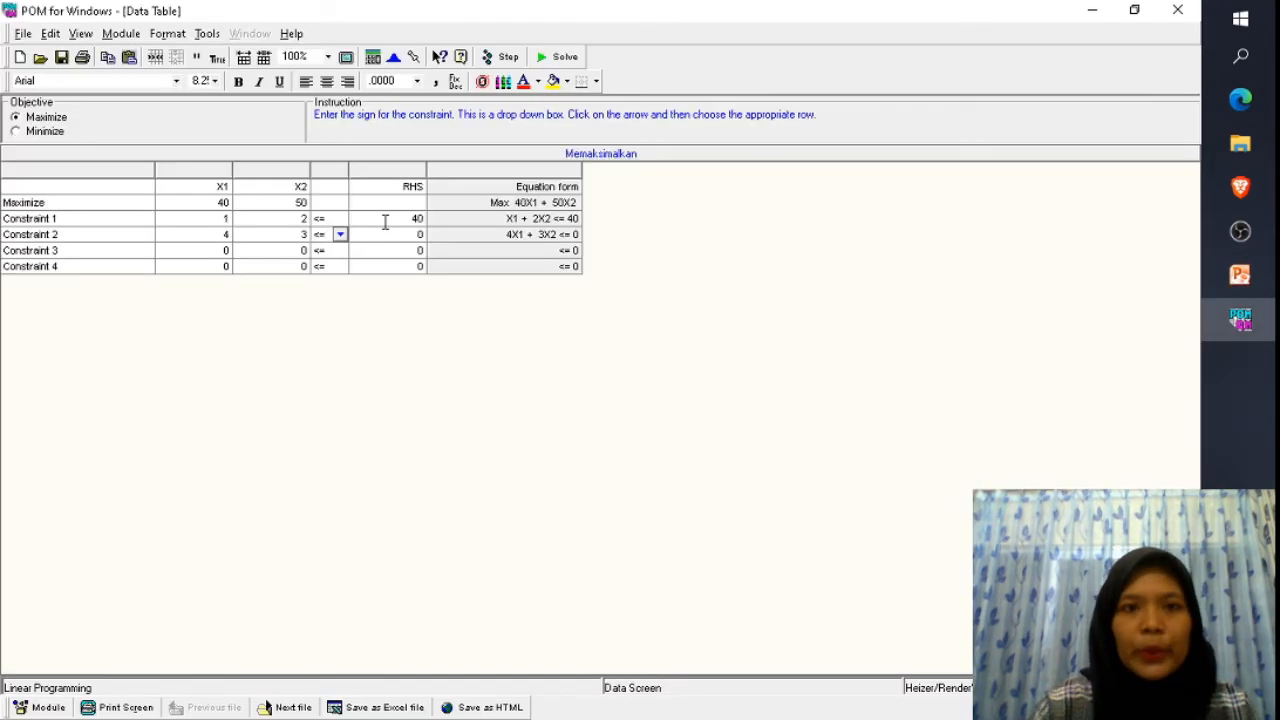
{"action": "left_click", "coordinate": [419, 234]}
{"action": "type", "text": "12"}
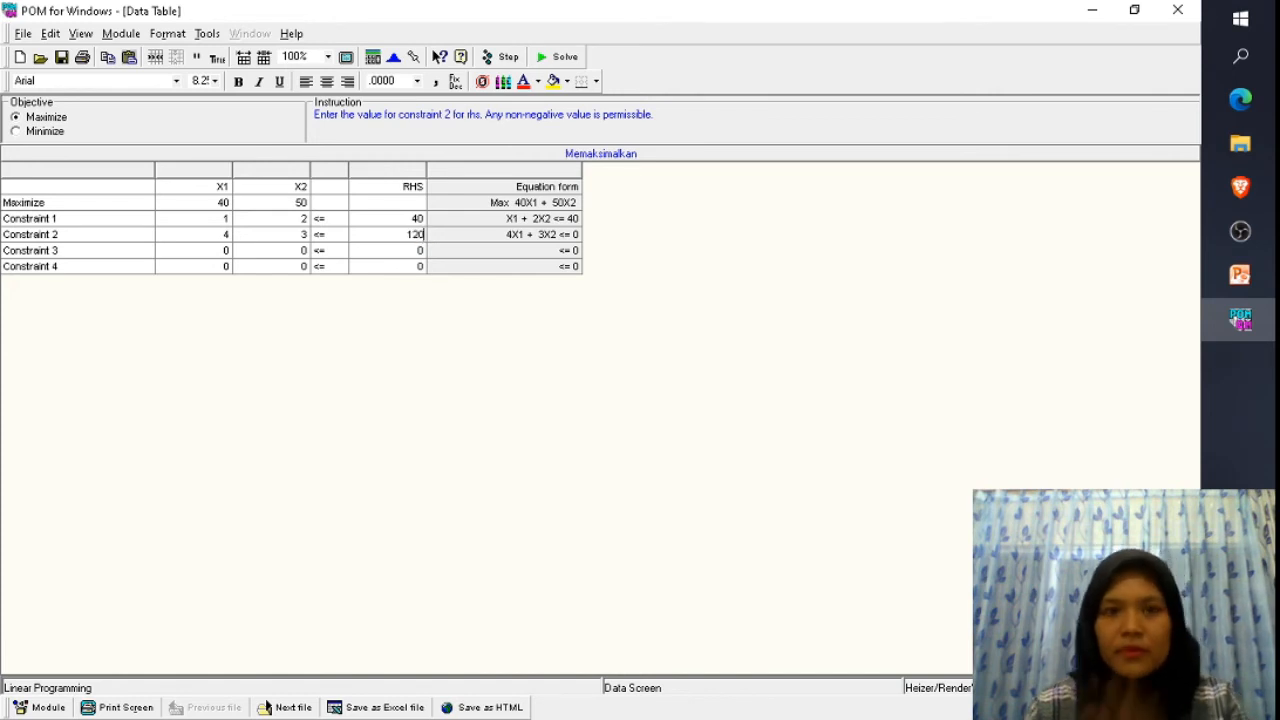
{"action": "left_click", "coordinate": [537, 251]}
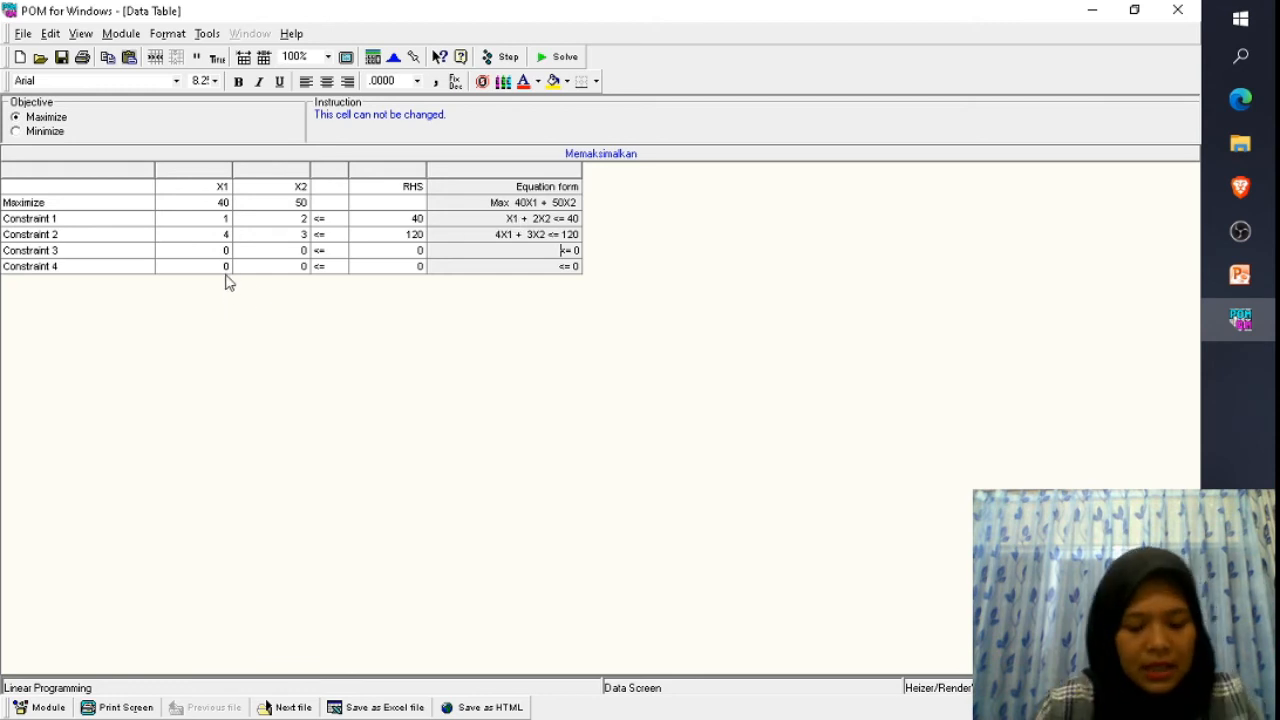
Consult the third constraint on the PowerPoint slide and enter 1 for X1 in POM's Constraint 3 row, keeping X2 at 0.
{"action": "key", "text": "alt+Tab"}
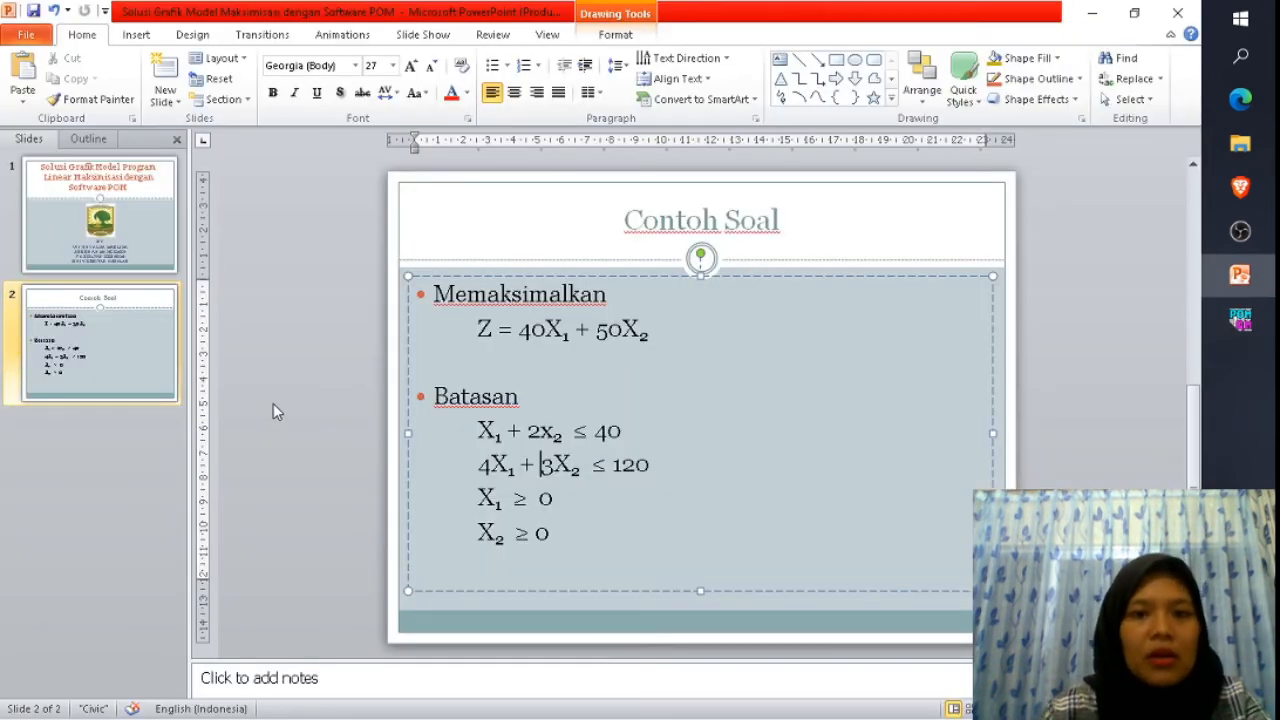
{"action": "key", "text": "alt+Tab"}
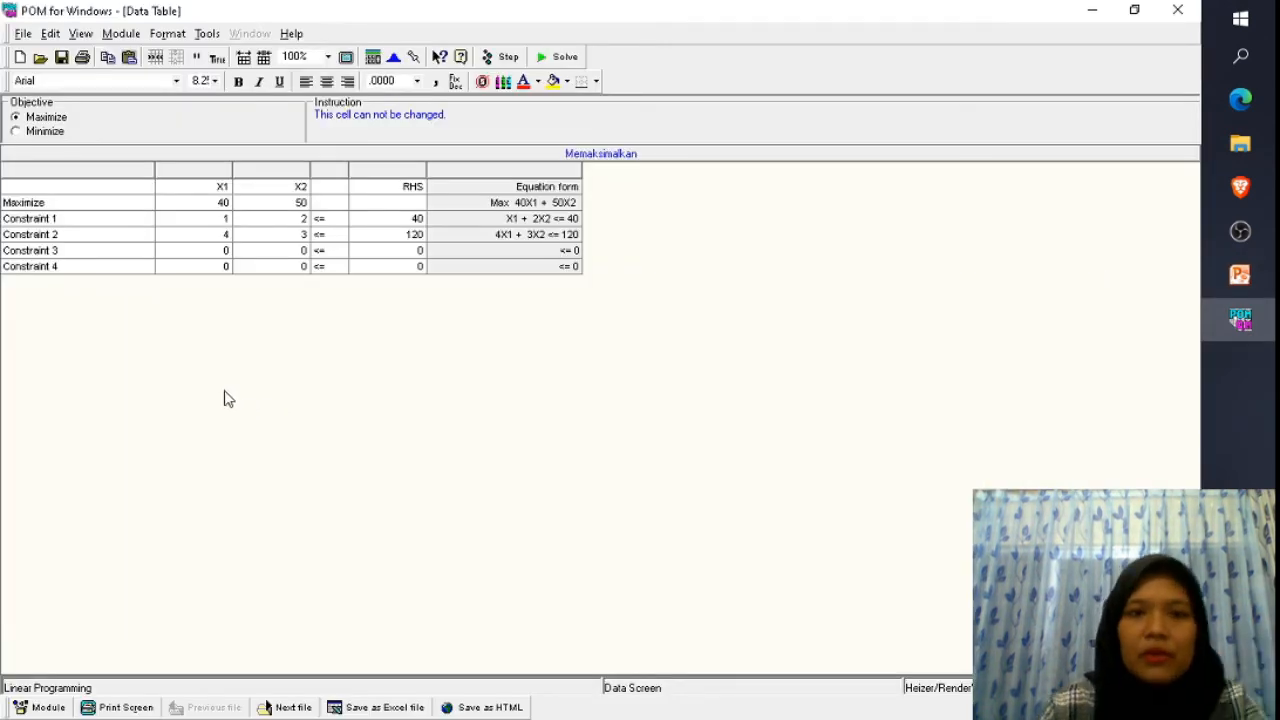
{"action": "left_click", "coordinate": [223, 250]}
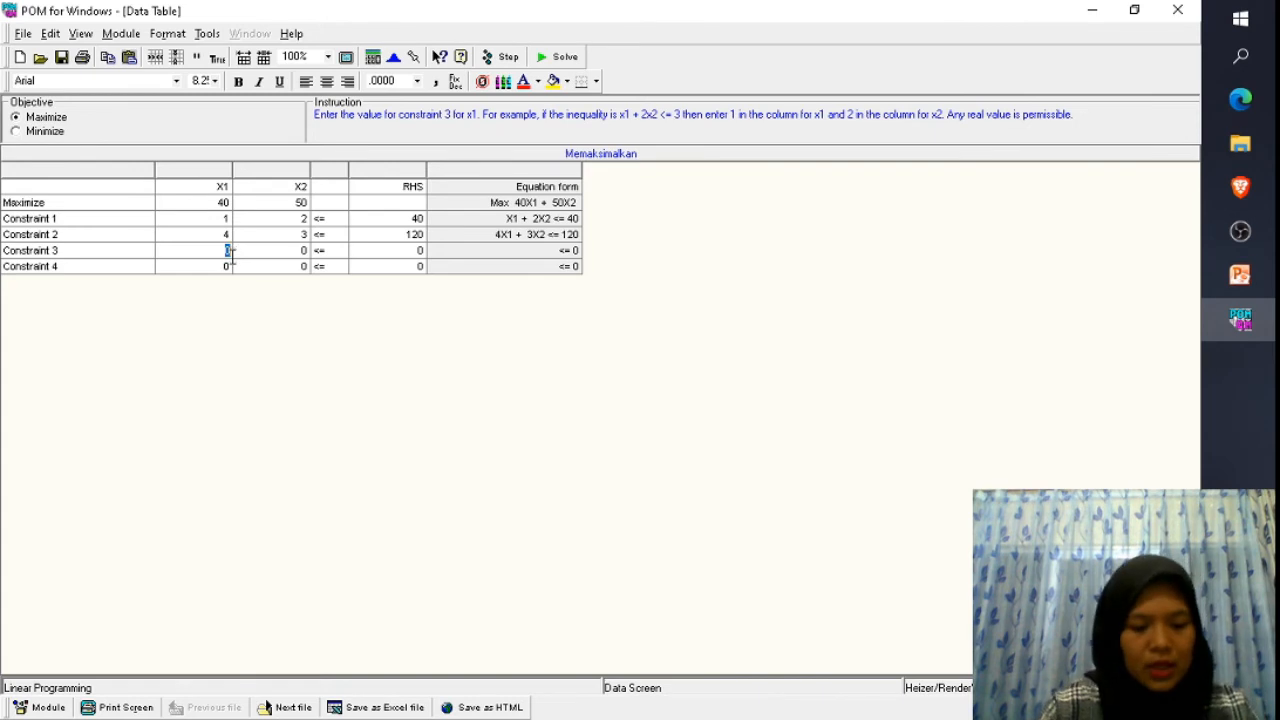
{"action": "type", "text": "1"}
{"action": "left_click", "coordinate": [305, 250]}
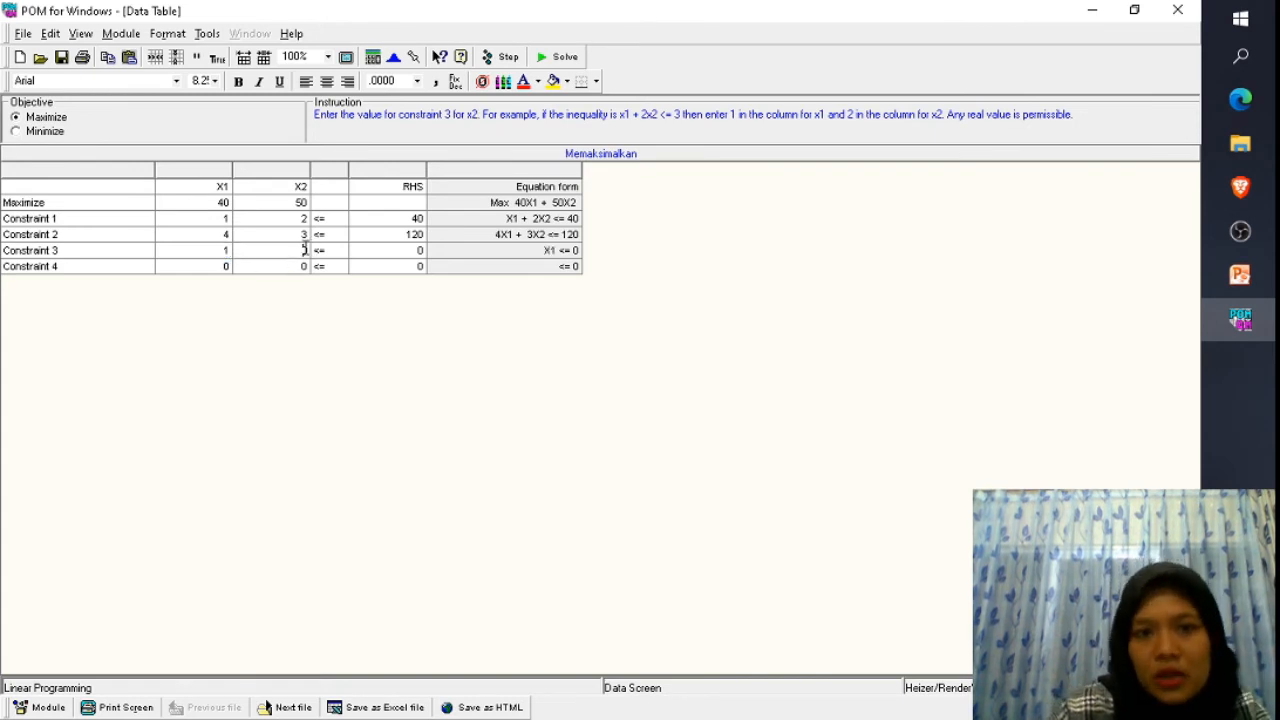
Set Constraint 3's sign to >=, keep its RHS at 0, and update its equation form.
{"action": "left_click", "coordinate": [337, 251]}
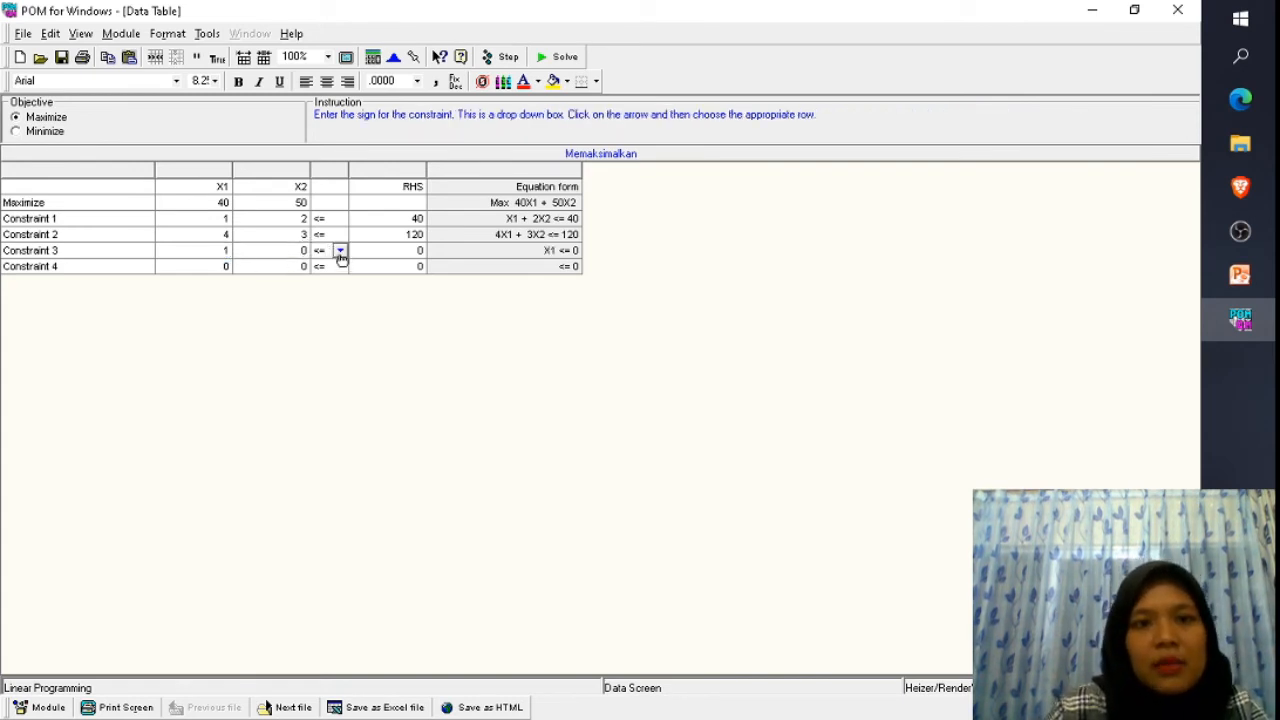
{"action": "left_click", "coordinate": [340, 251]}
{"action": "left_click", "coordinate": [331, 286]}
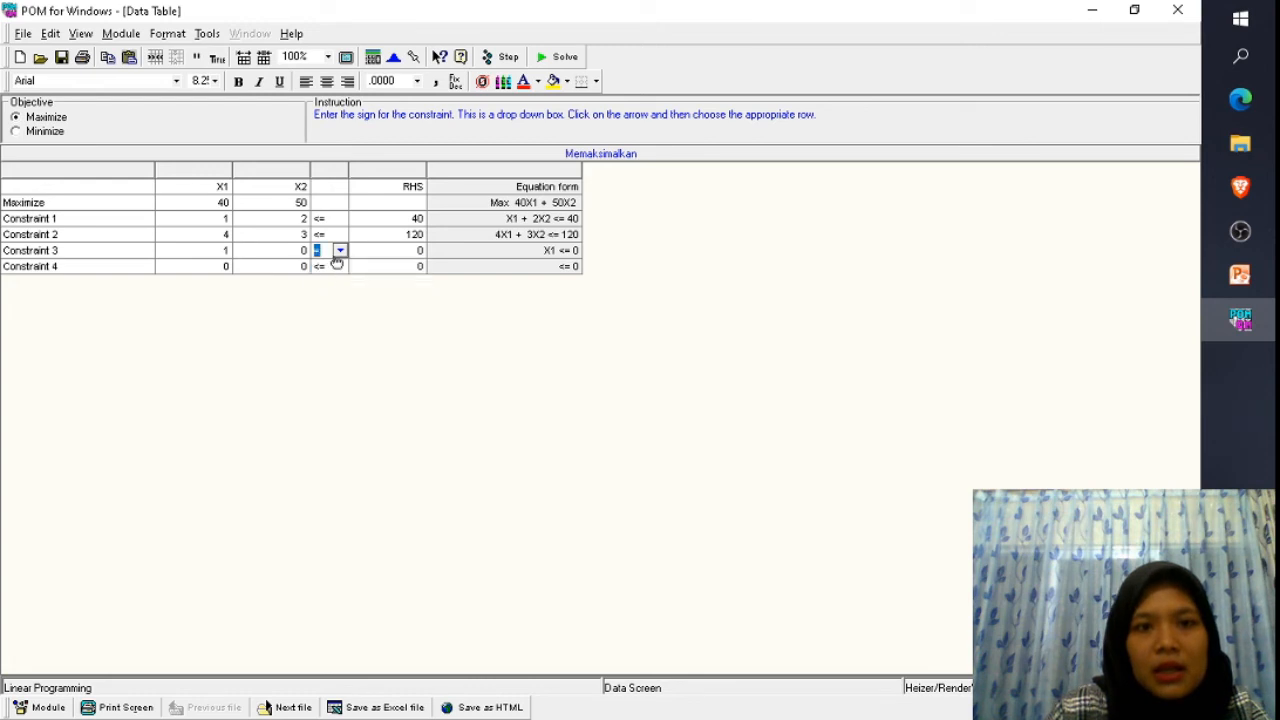
{"action": "left_click", "coordinate": [340, 251]}
{"action": "left_click", "coordinate": [331, 297]}
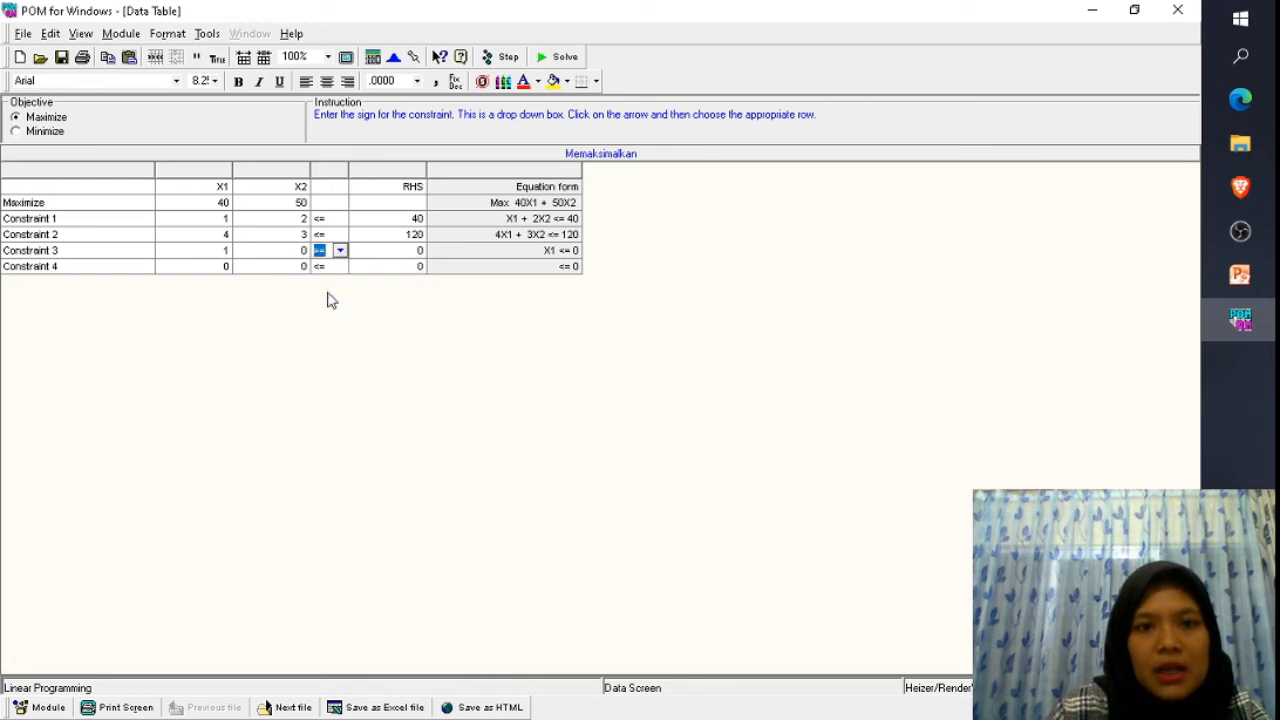
{"action": "left_click", "coordinate": [410, 251]}
{"action": "left_click", "coordinate": [497, 251]}
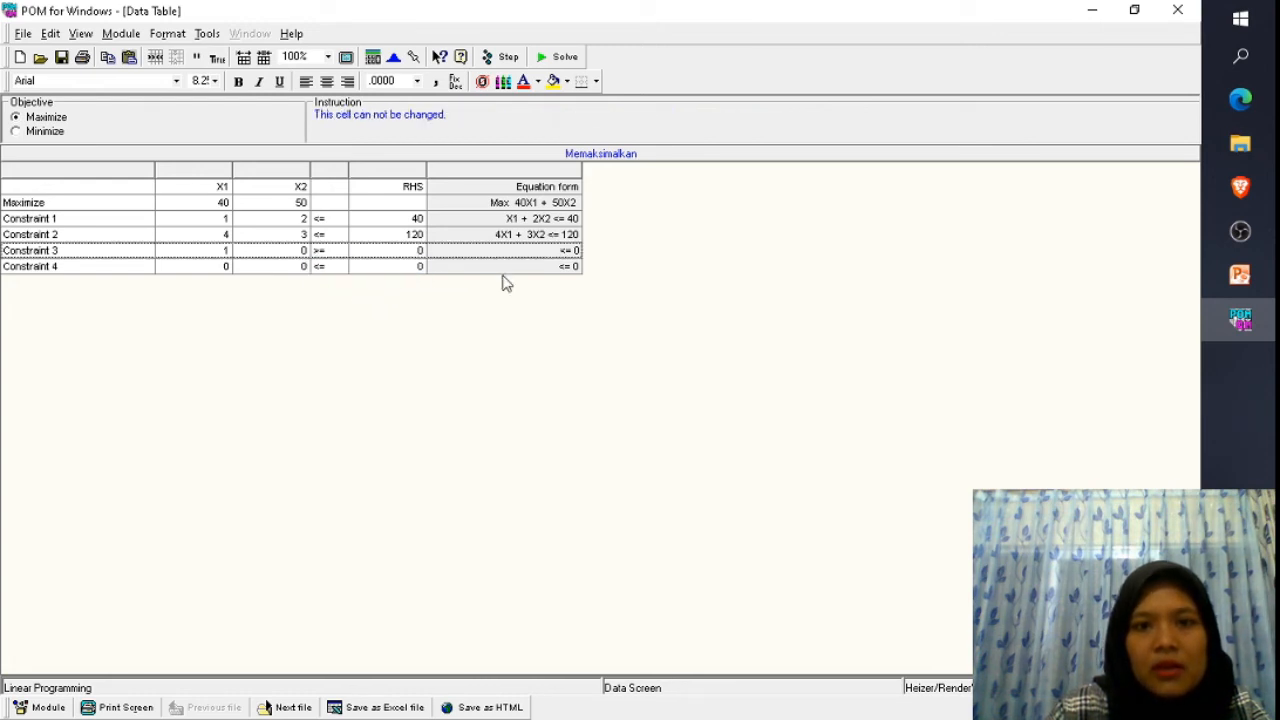
{"action": "left_click", "coordinate": [326, 260]}
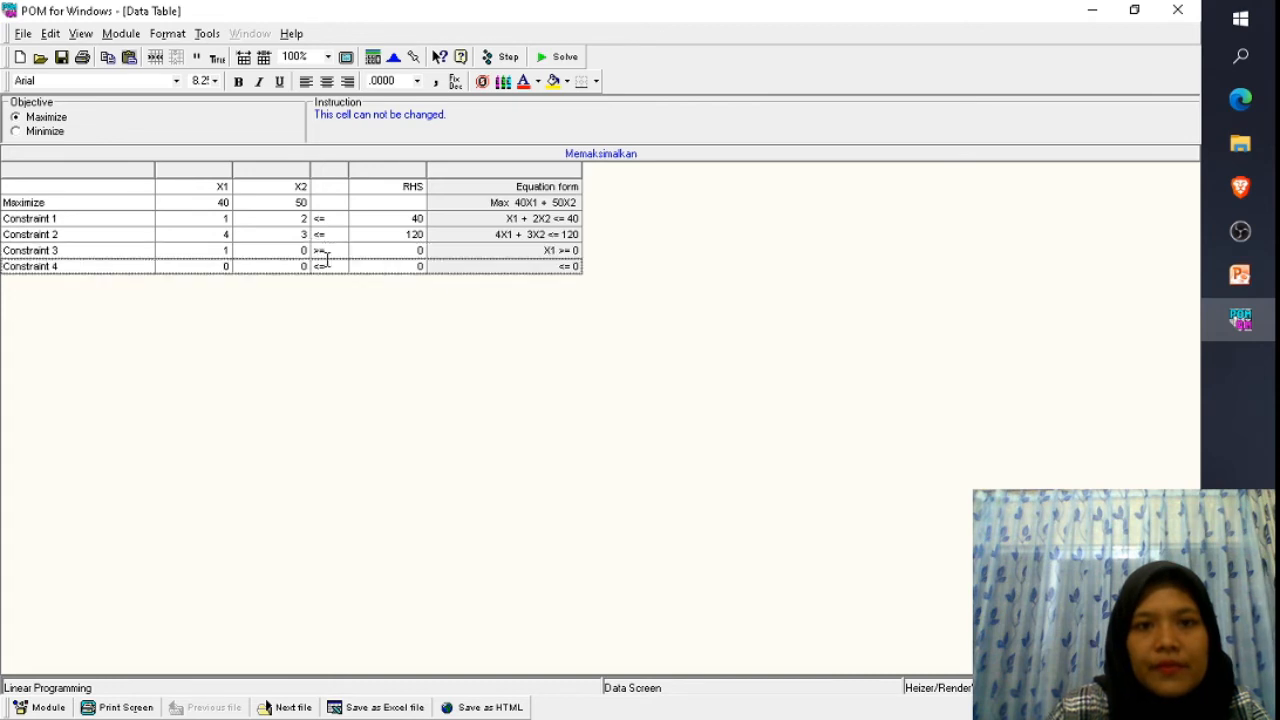
Switch to the PowerPoint slide and write "1." in front of X2 in the last constraint.
{"action": "left_click", "coordinate": [213, 270]}
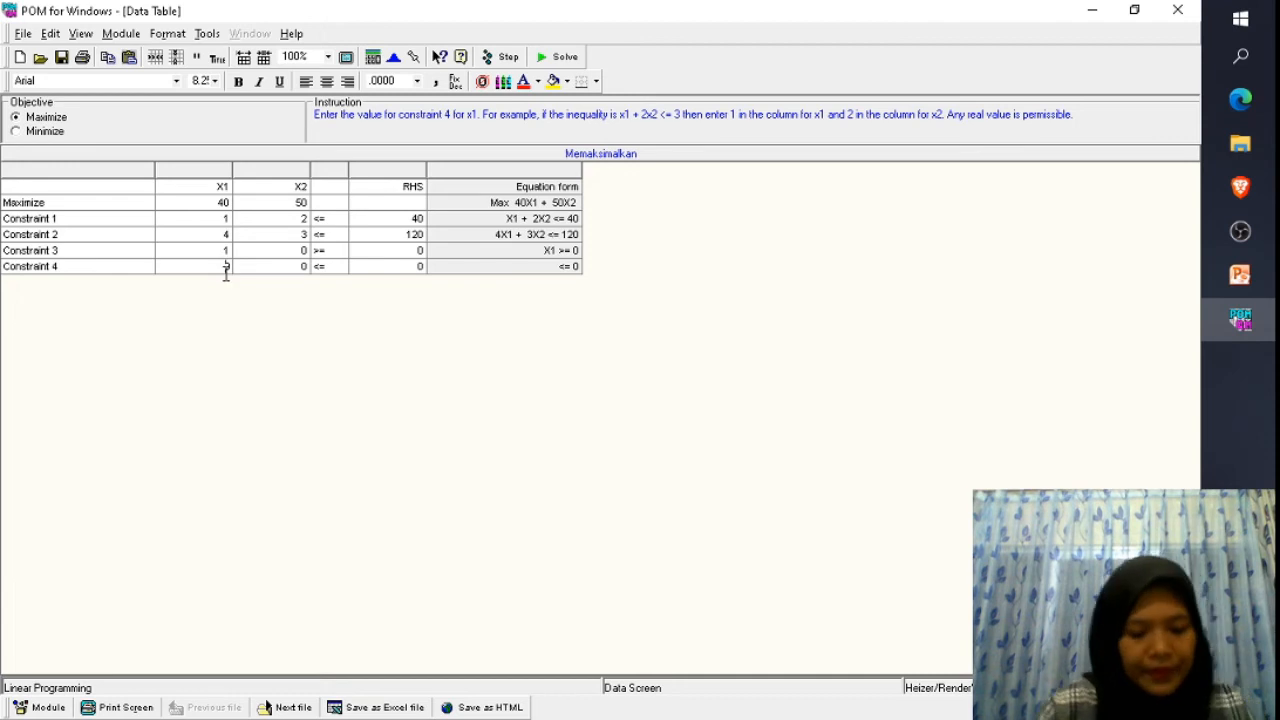
{"action": "key", "text": "alt+Tab"}
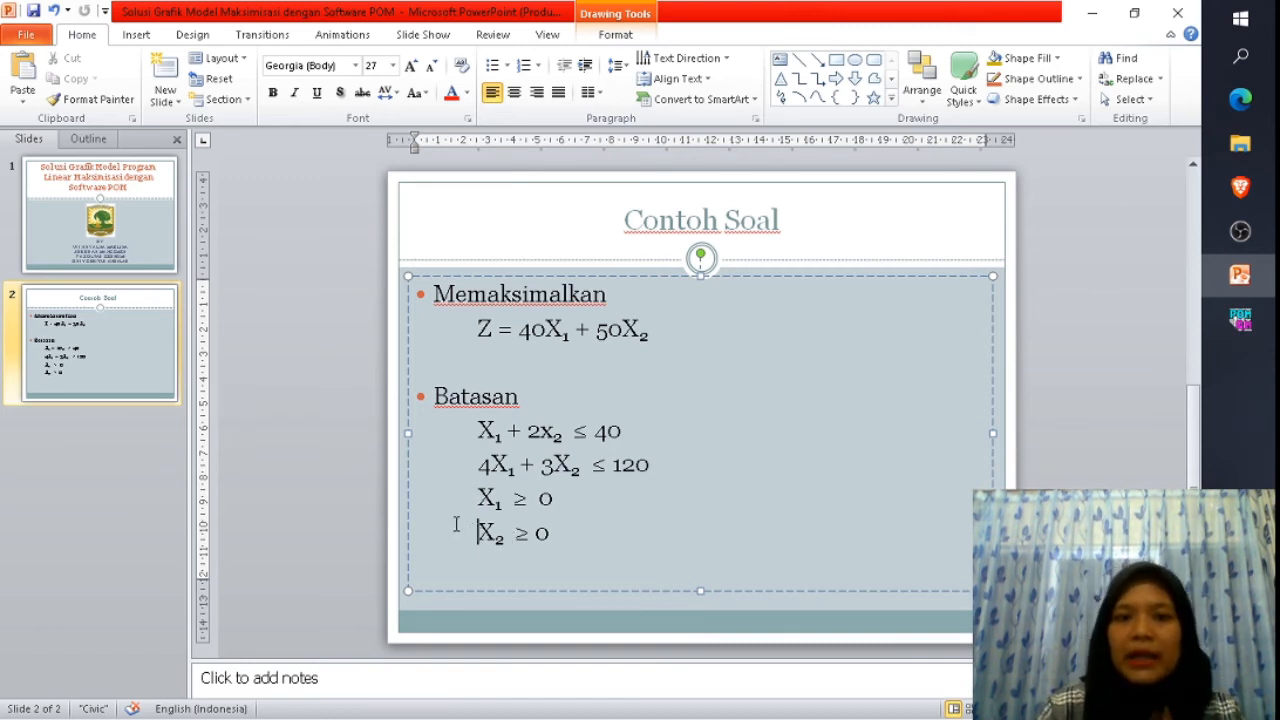
{"action": "left_click", "coordinate": [448, 525]}
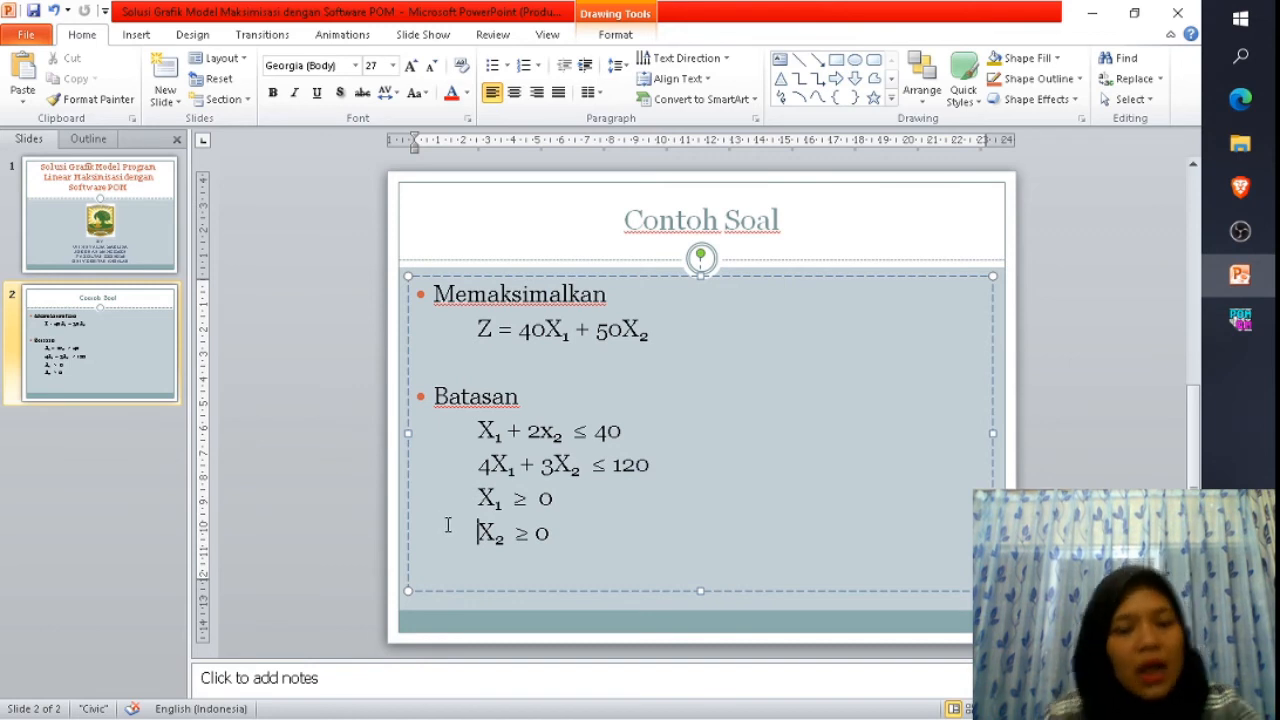
{"action": "type", "text": "1"}
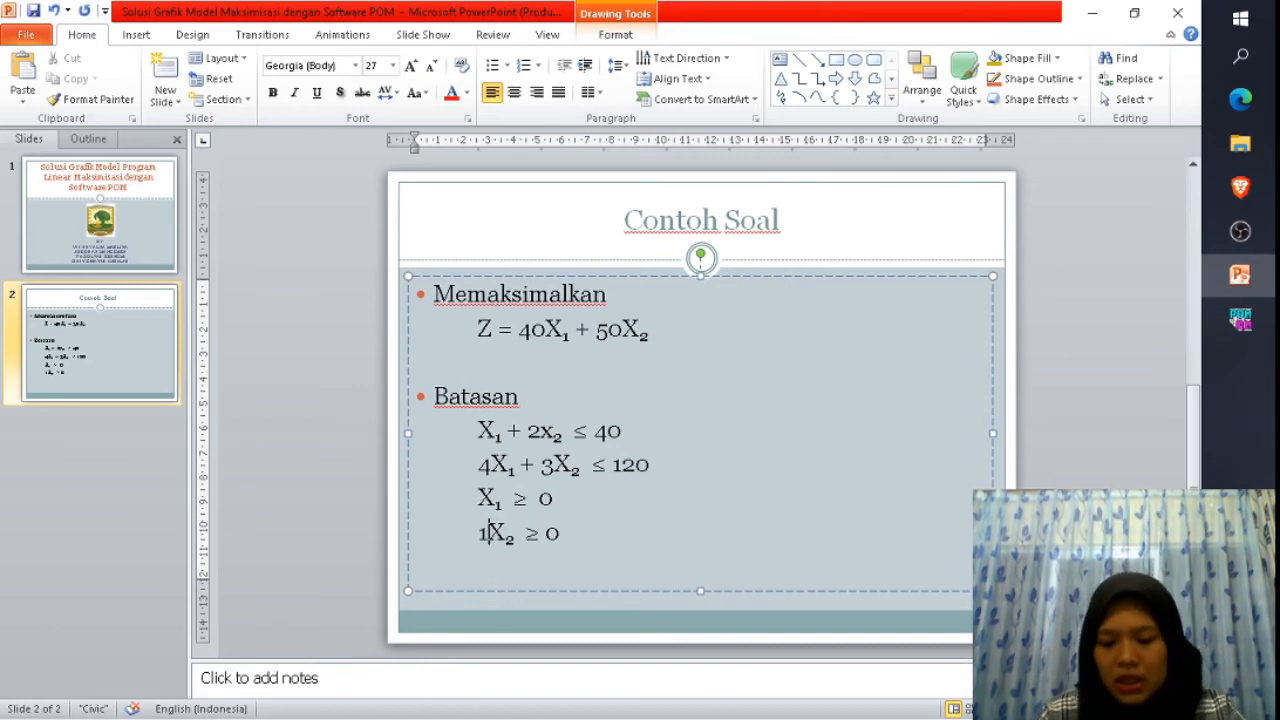
{"action": "type", "text": "."}
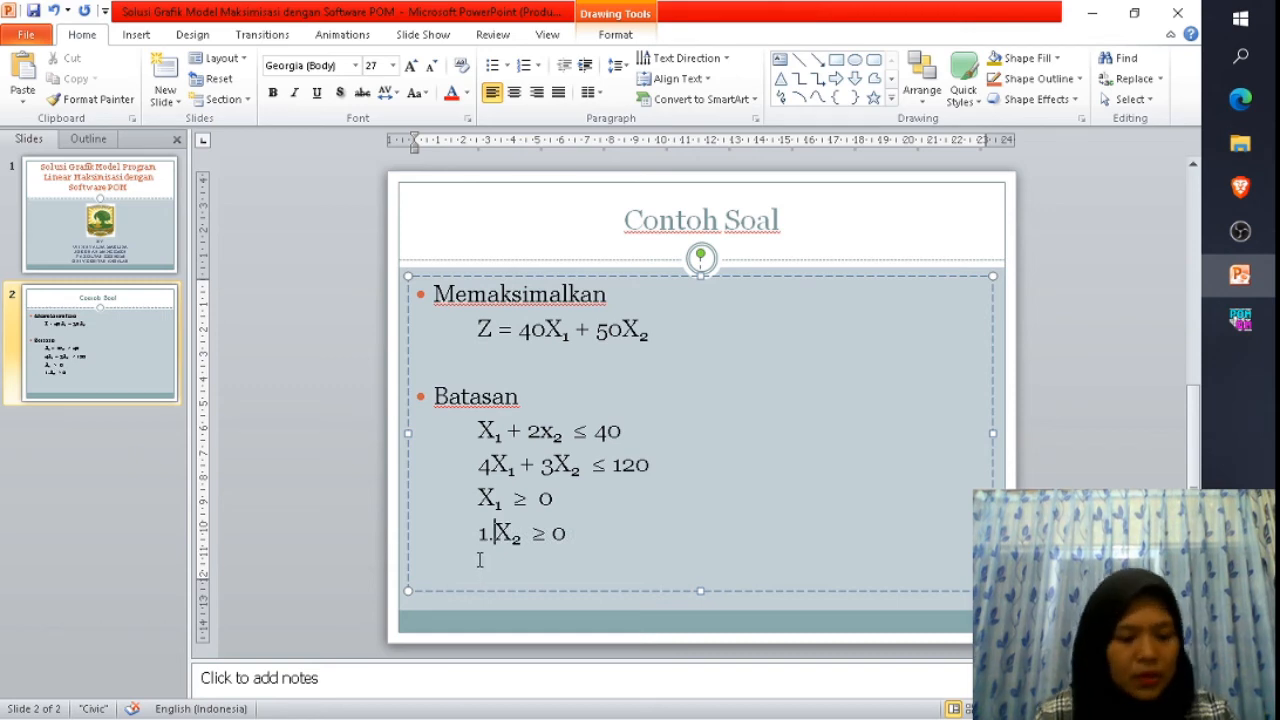
In POM's Constraint 4 row, enter 1 for X2, set the sign to >=, keep RHS at 0, and compare the entries with the PowerPoint slide.
{"action": "key", "text": "alt+Tab"}
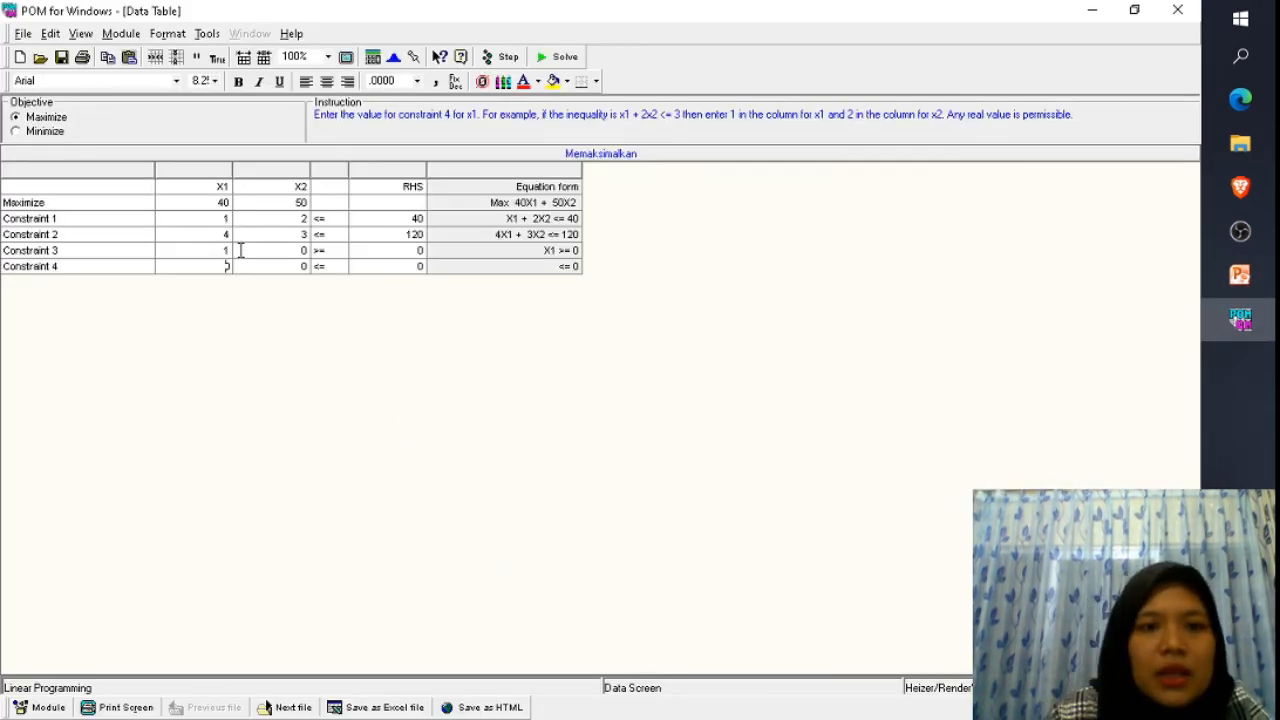
{"action": "left_click", "coordinate": [306, 266]}
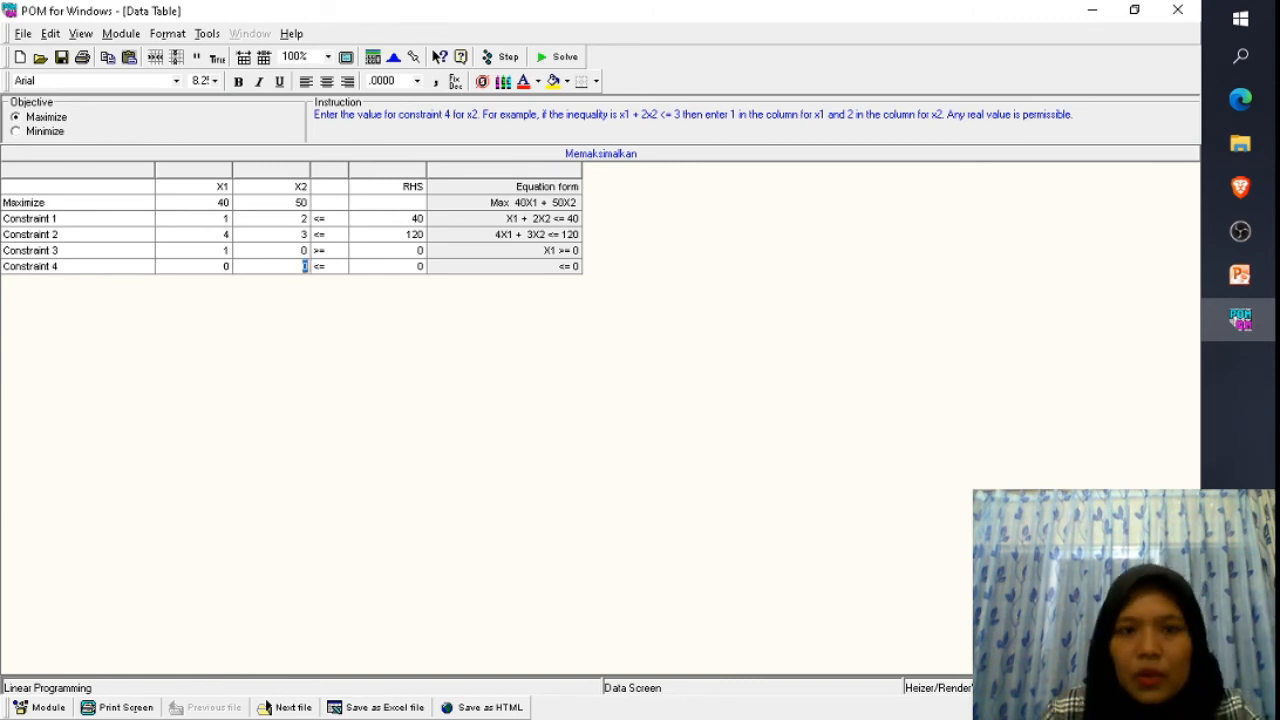
{"action": "left_click", "coordinate": [345, 268]}
{"action": "left_click", "coordinate": [340, 267]}
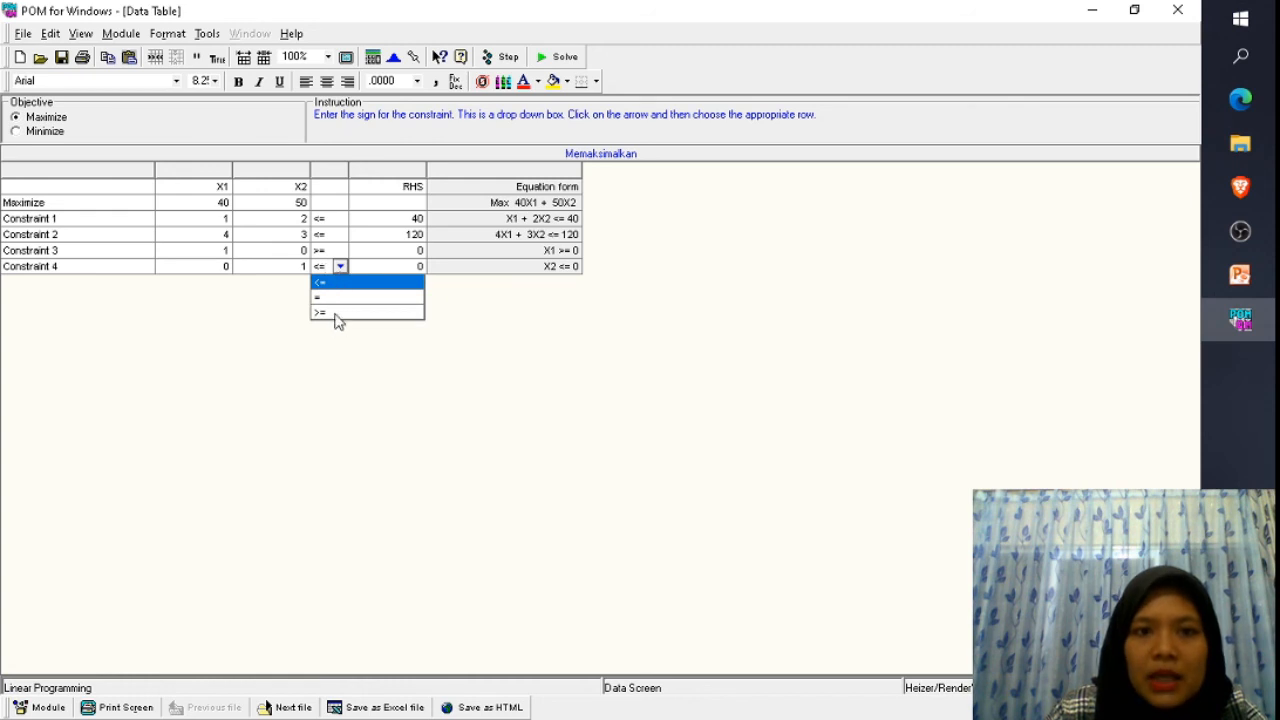
{"action": "left_click", "coordinate": [336, 312]}
{"action": "left_click", "coordinate": [418, 266]}
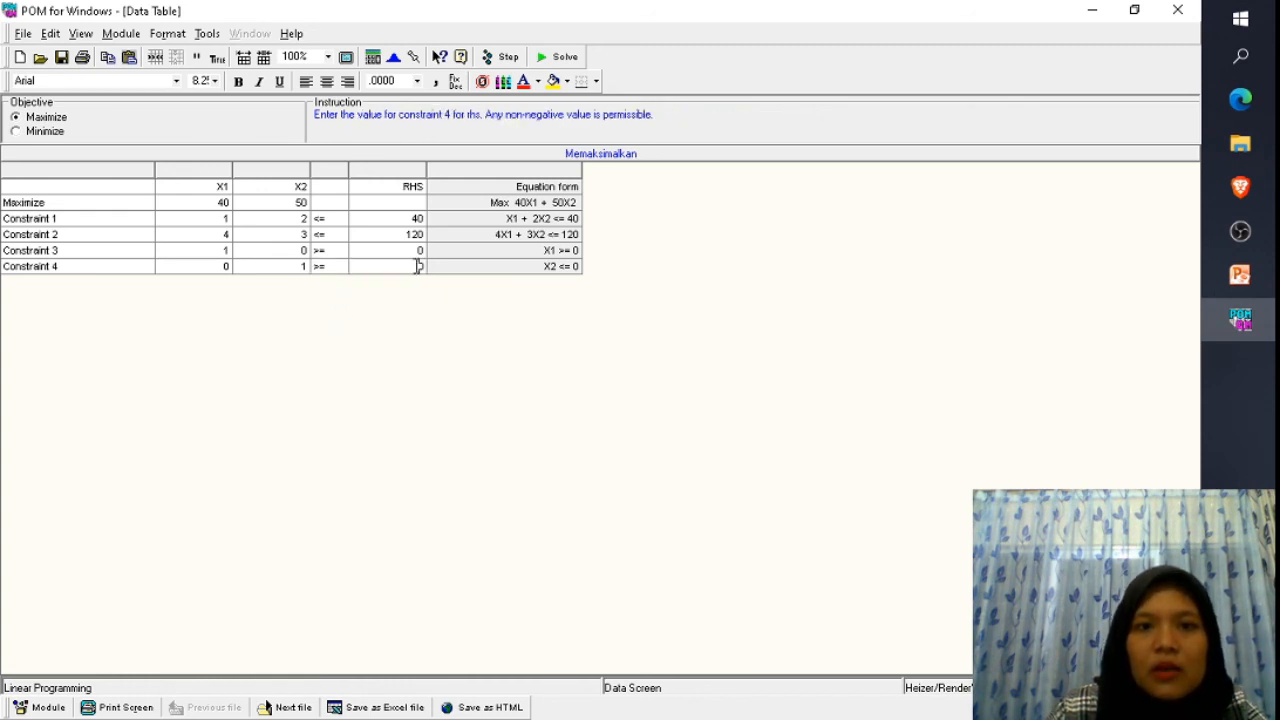
{"action": "left_click", "coordinate": [558, 267]}
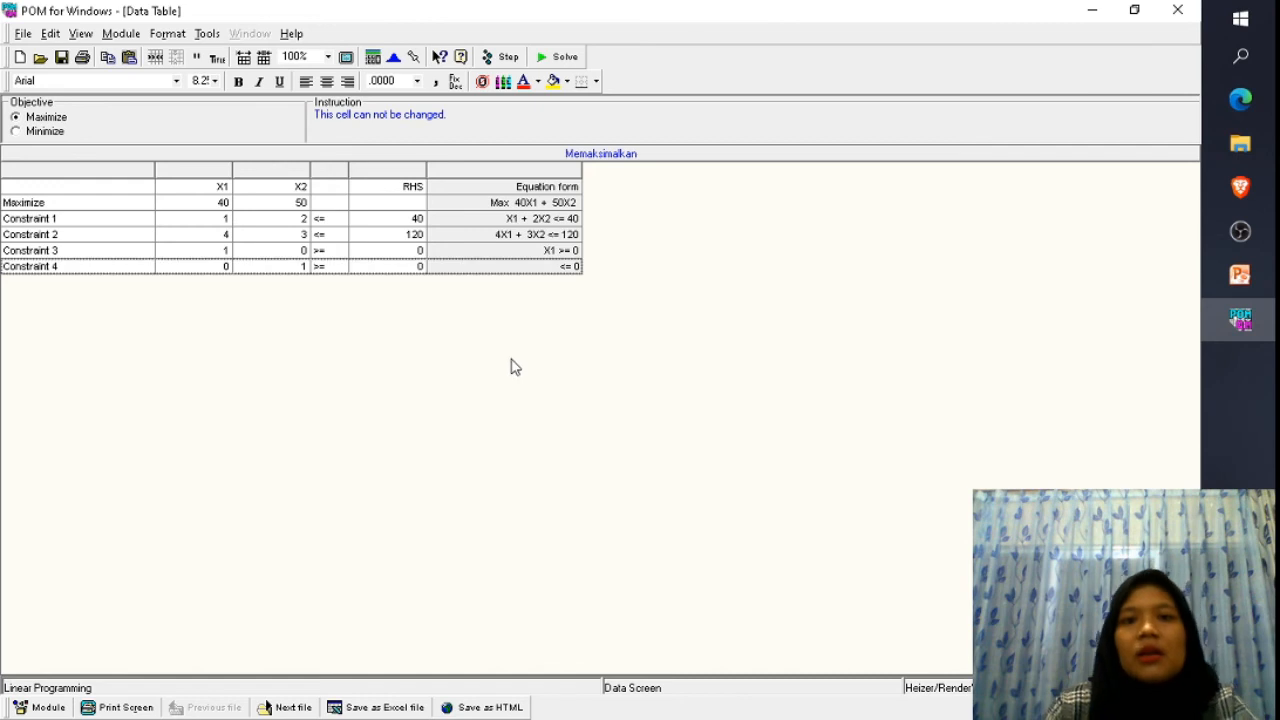
{"action": "left_click", "coordinate": [508, 250]}
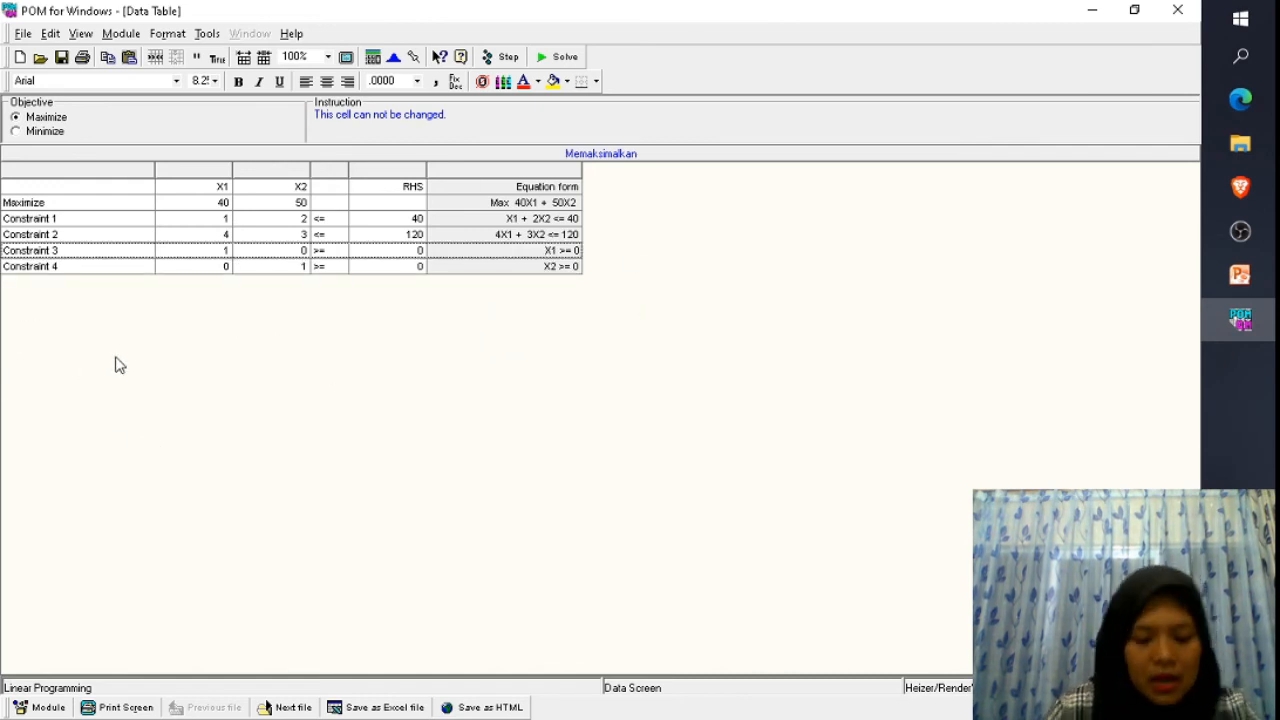
{"action": "key", "text": "alt+Tab"}
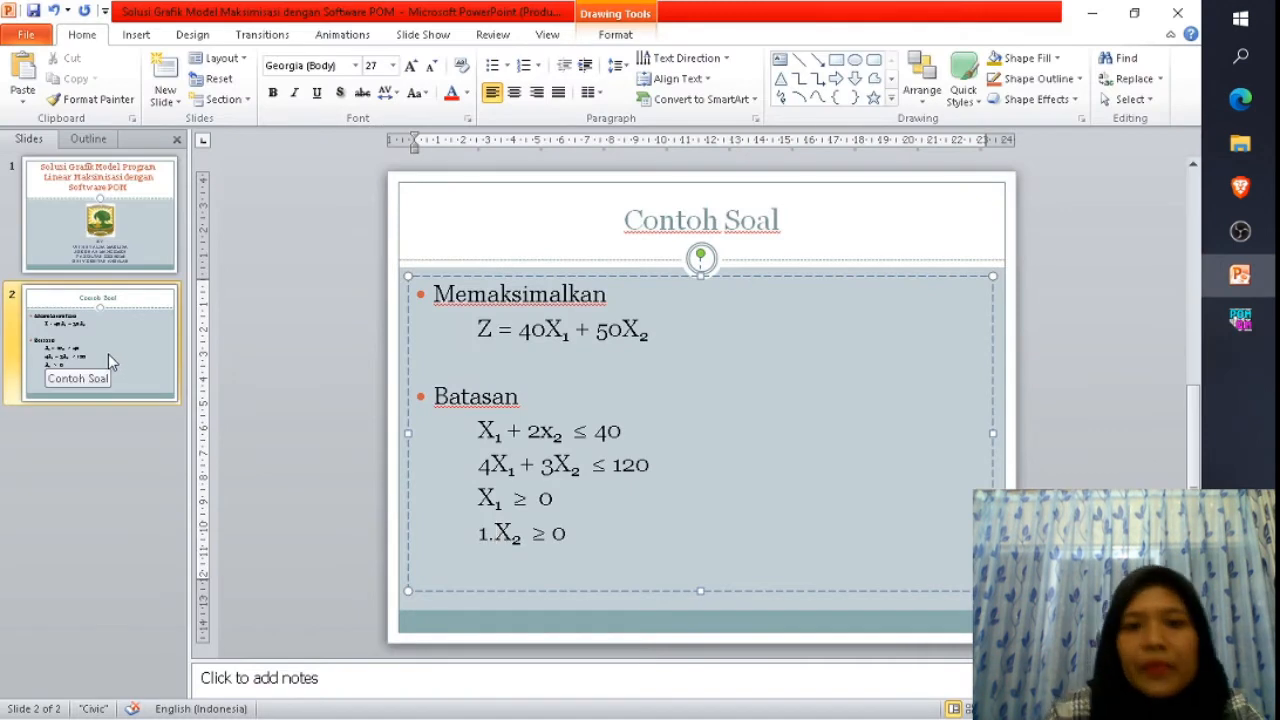
{"action": "key", "text": "alt+Tab"}
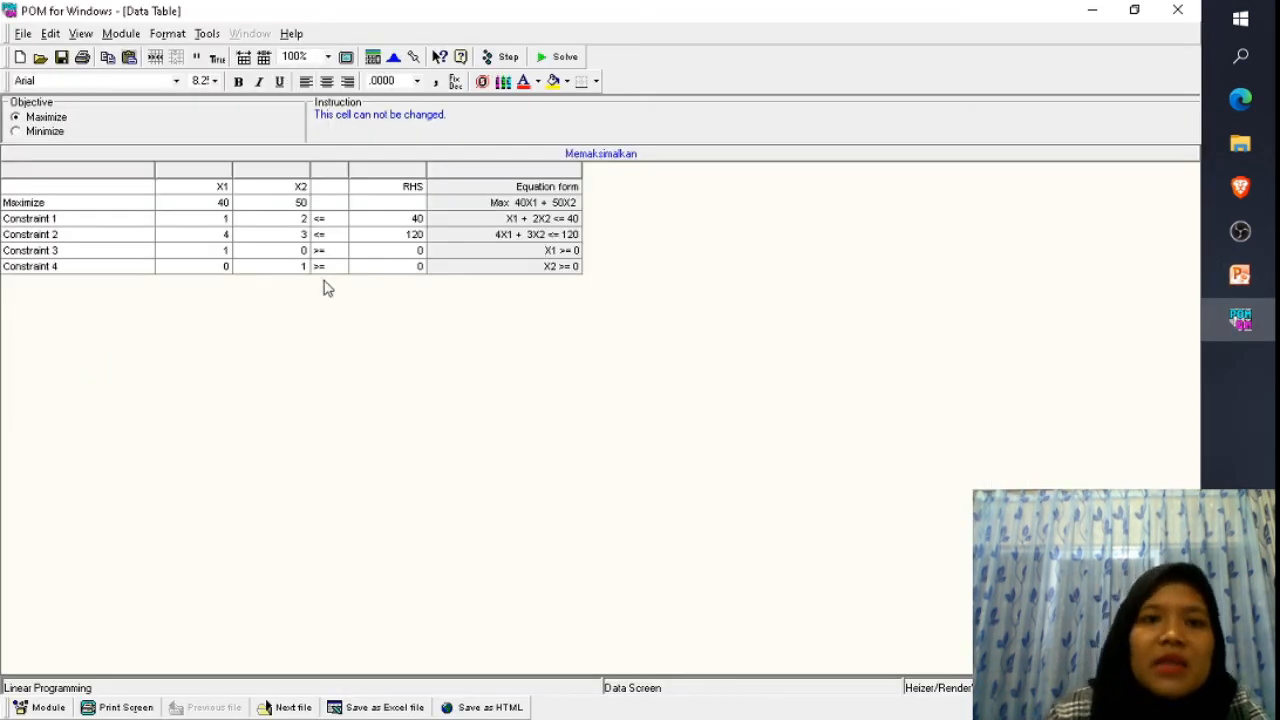
Solve the Memaksimalkan linear programming problem and bring up the Linear Programming Results table.
{"action": "left_click", "coordinate": [543, 62]}
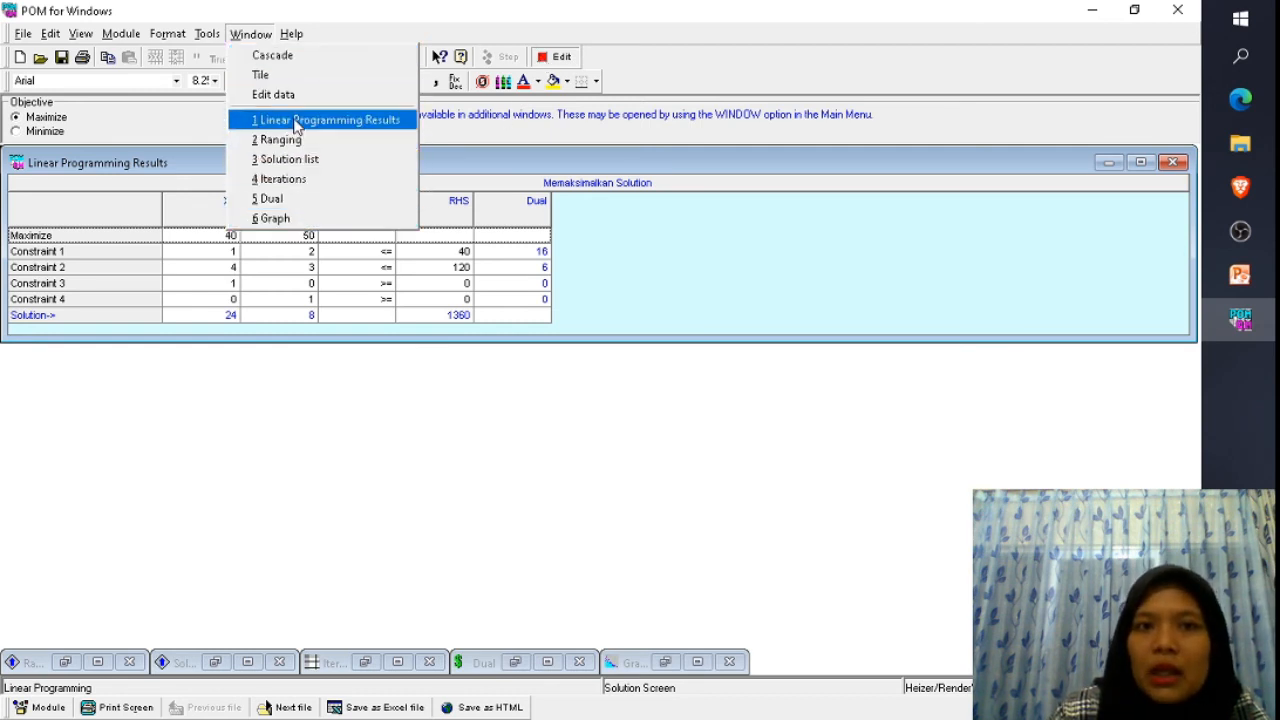
{"action": "left_click", "coordinate": [84, 208]}
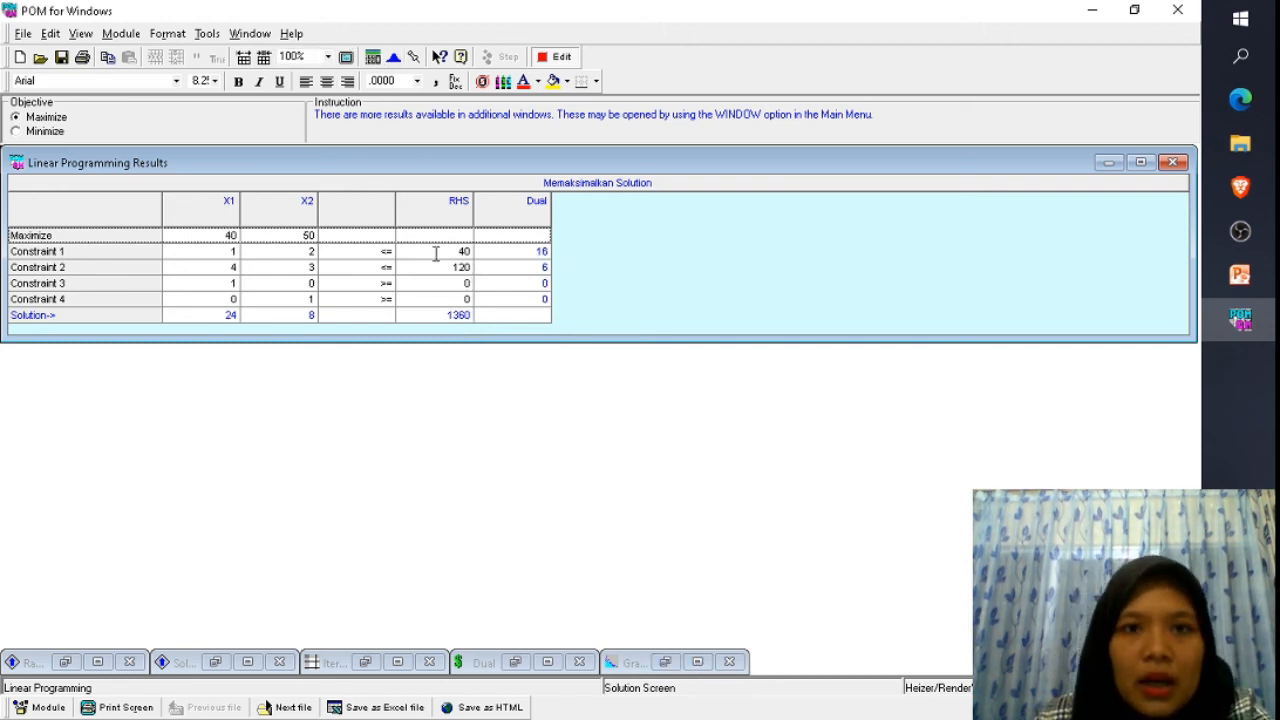
Open the Graph results maximized and compare the plot with the example problem on the PowerPoint slide, ending back in POM.
{"action": "left_click", "coordinate": [697, 663]}
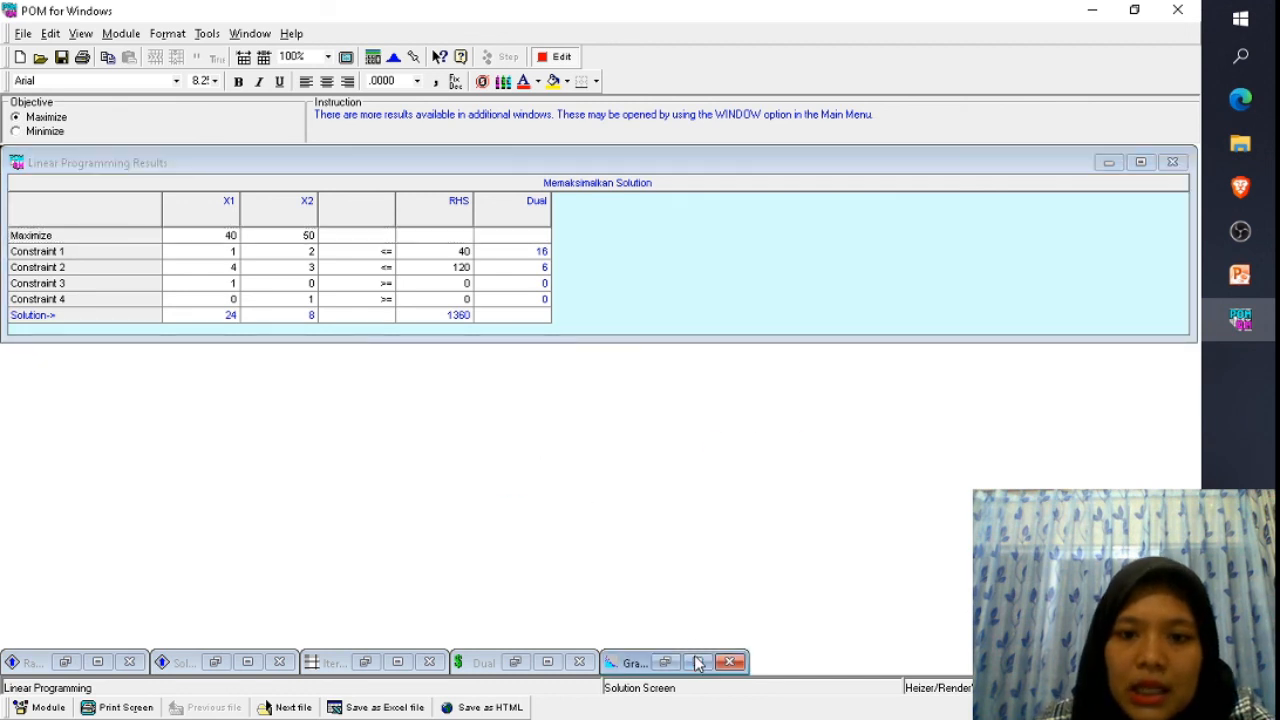
{"action": "left_click", "coordinate": [697, 663]}
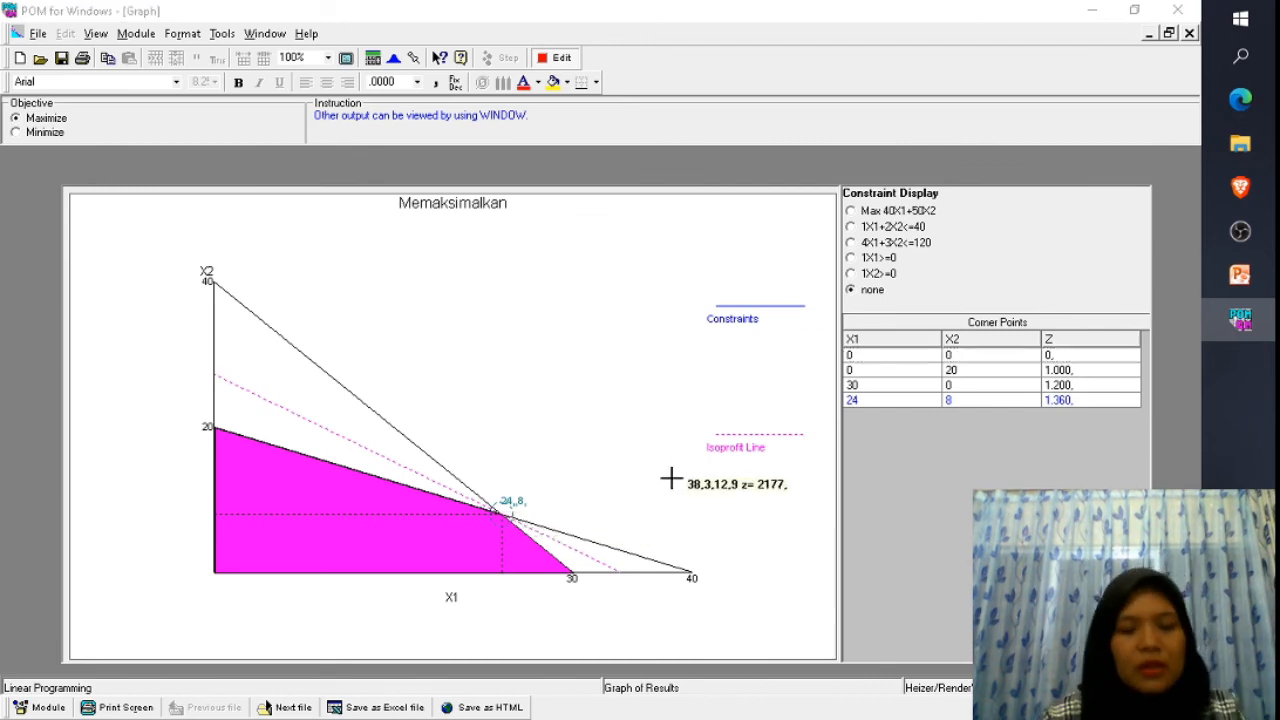
{"action": "key", "text": "alt+Tab"}
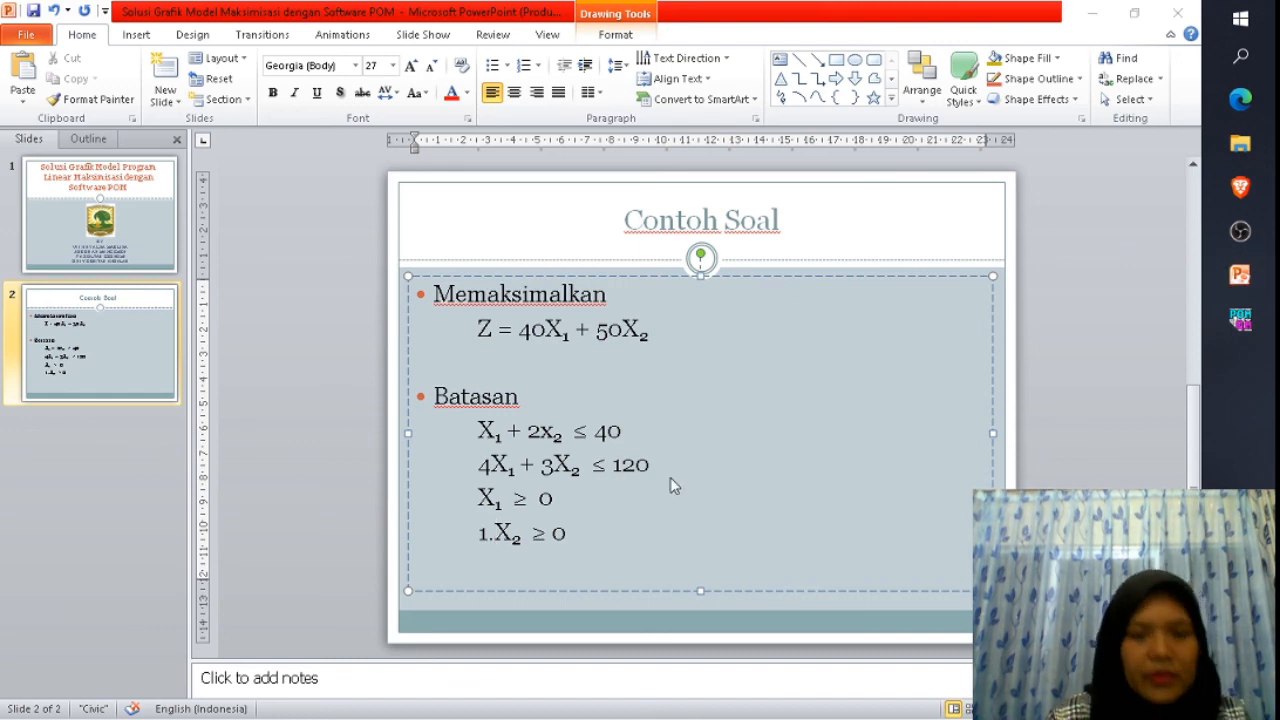
{"action": "key", "text": "alt+Tab"}
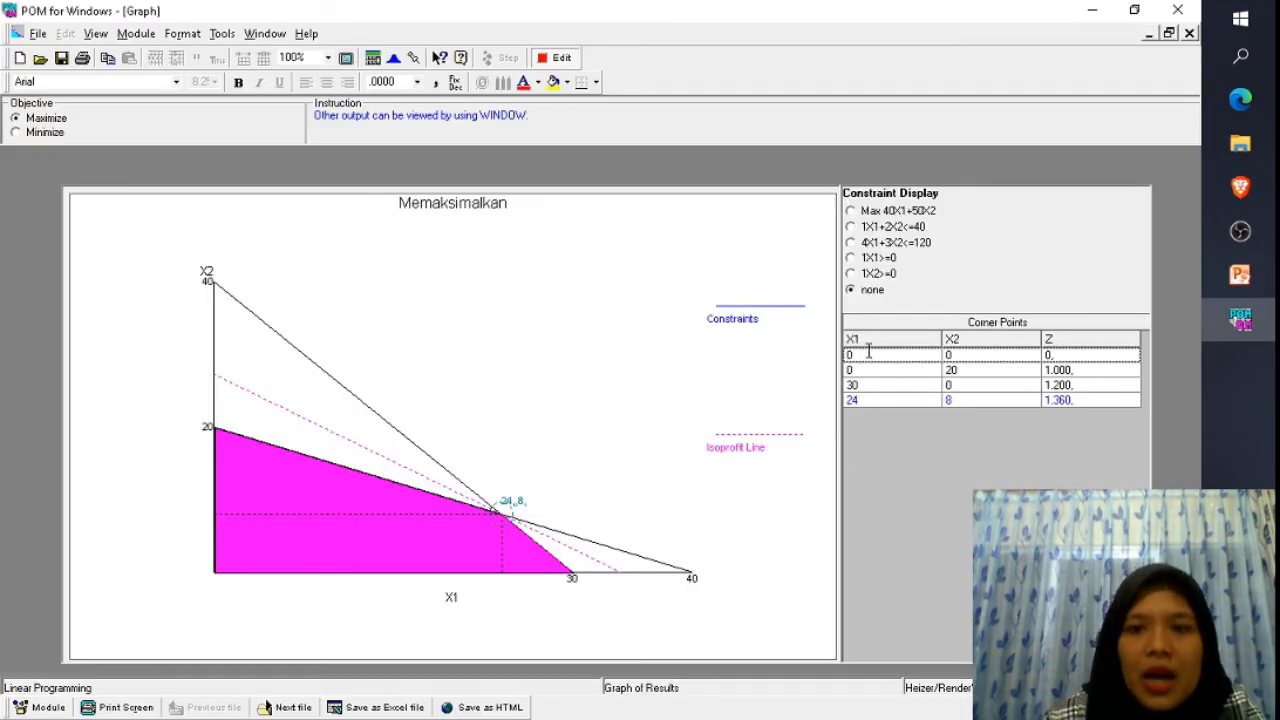